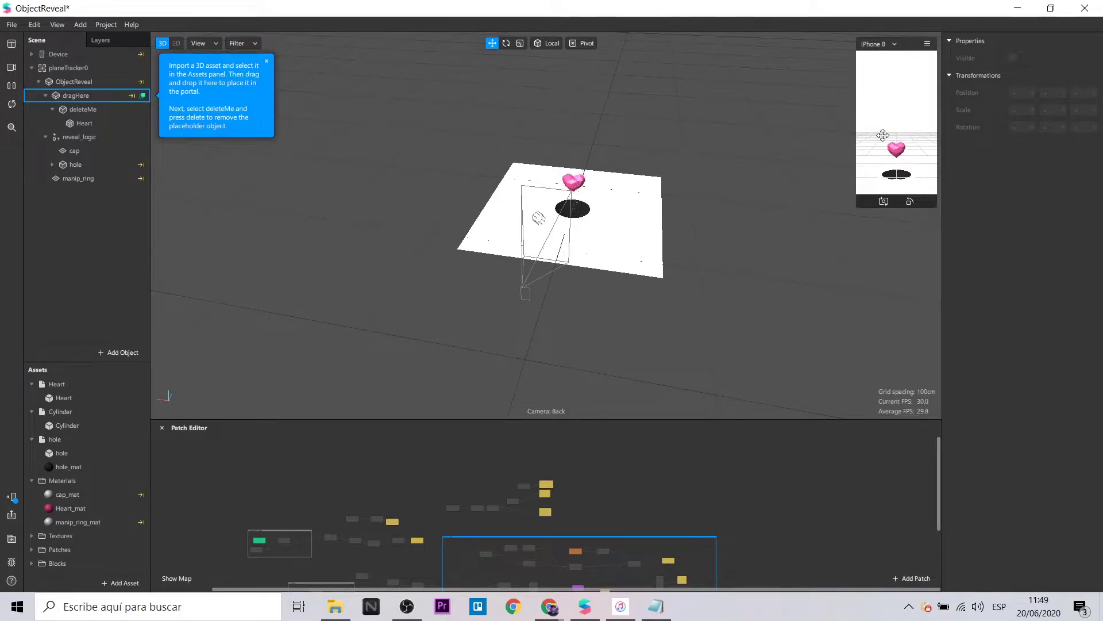
Enlarge the iPhone 8 simulator preview
{"action": "left_click", "coordinate": [858, 204]}
{"action": "left_click", "coordinate": [927, 43]}
{"action": "left_click", "coordinate": [966, 63]}
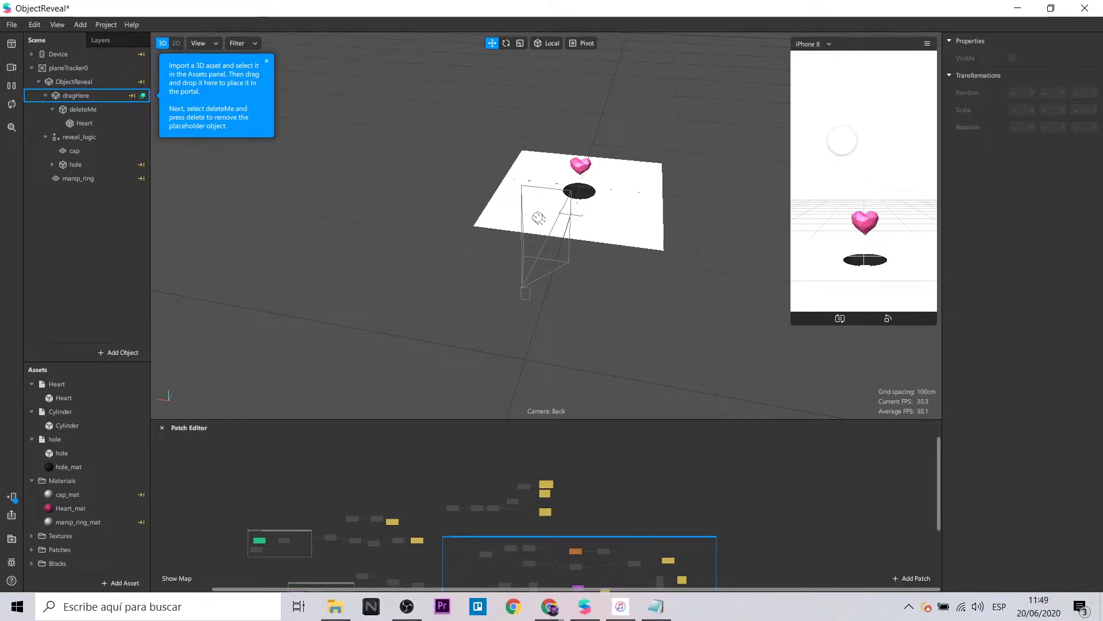
Dismiss the placeholder hint and delete the dragHere block with its heart object from the scene
{"action": "left_click", "coordinate": [84, 95]}
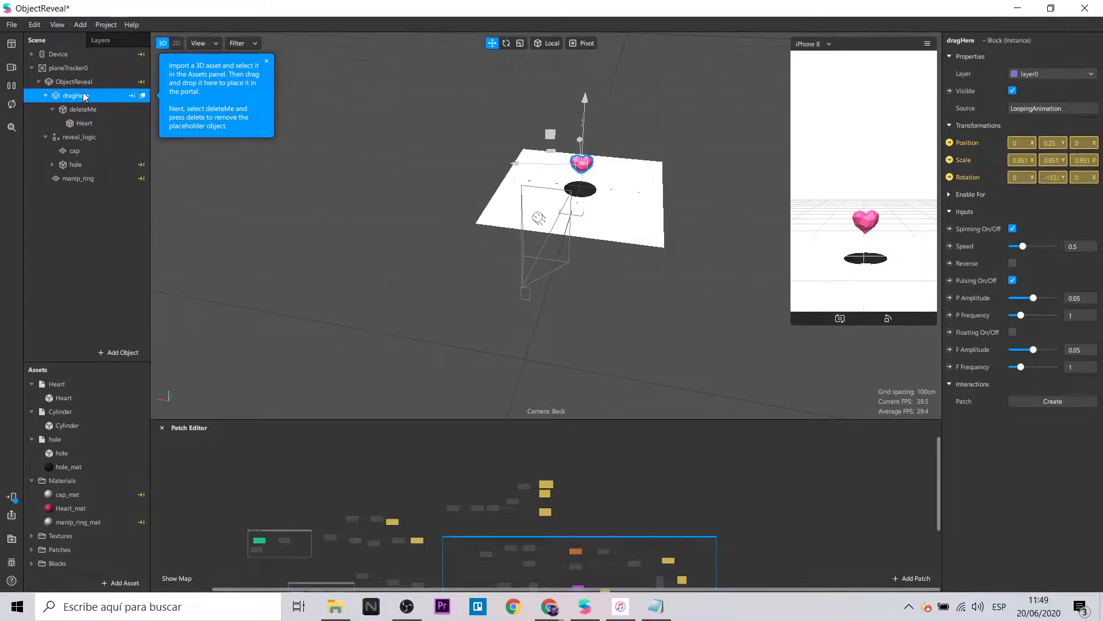
{"action": "left_click", "coordinate": [267, 62]}
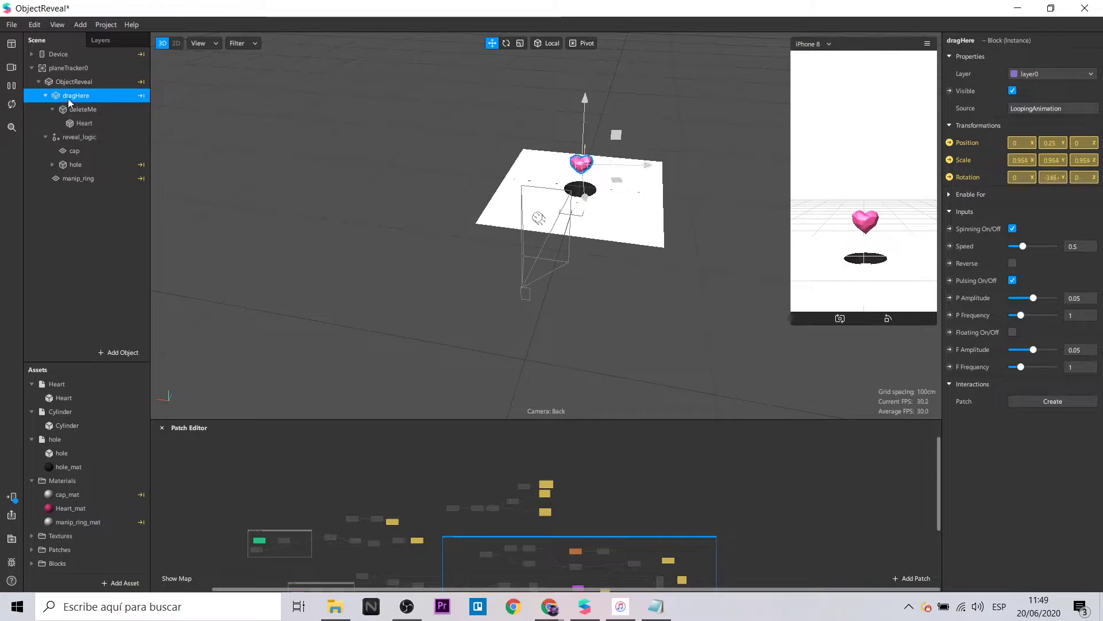
{"action": "key", "text": "Delete"}
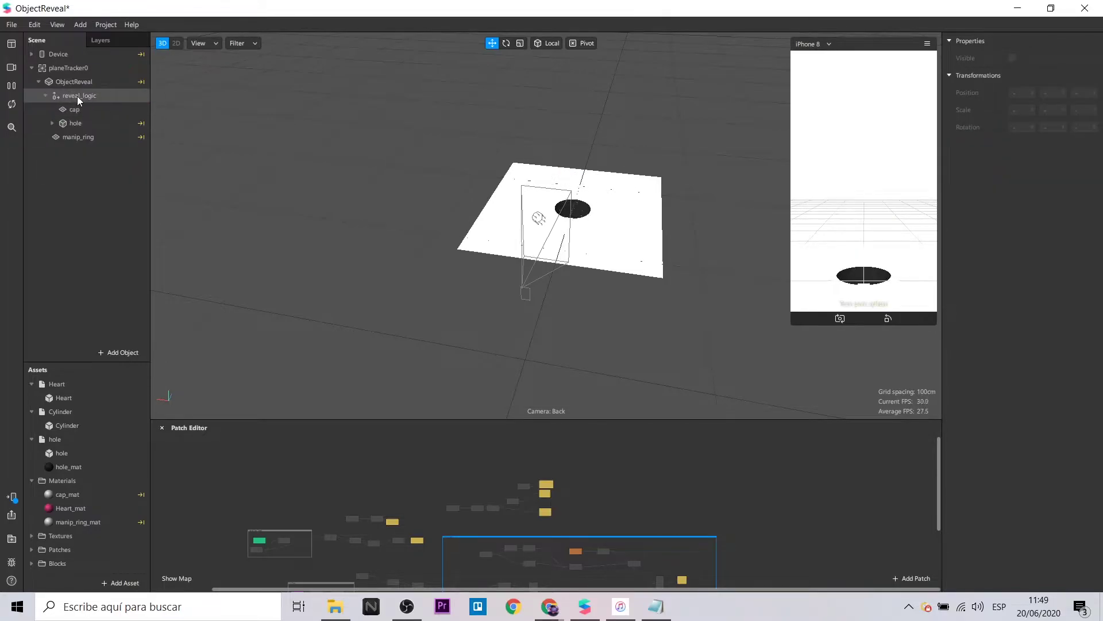
Delete the Heart model from the assets, removing its files from the project folder as well
{"action": "left_click", "coordinate": [78, 82]}
{"action": "left_click", "coordinate": [125, 94]}
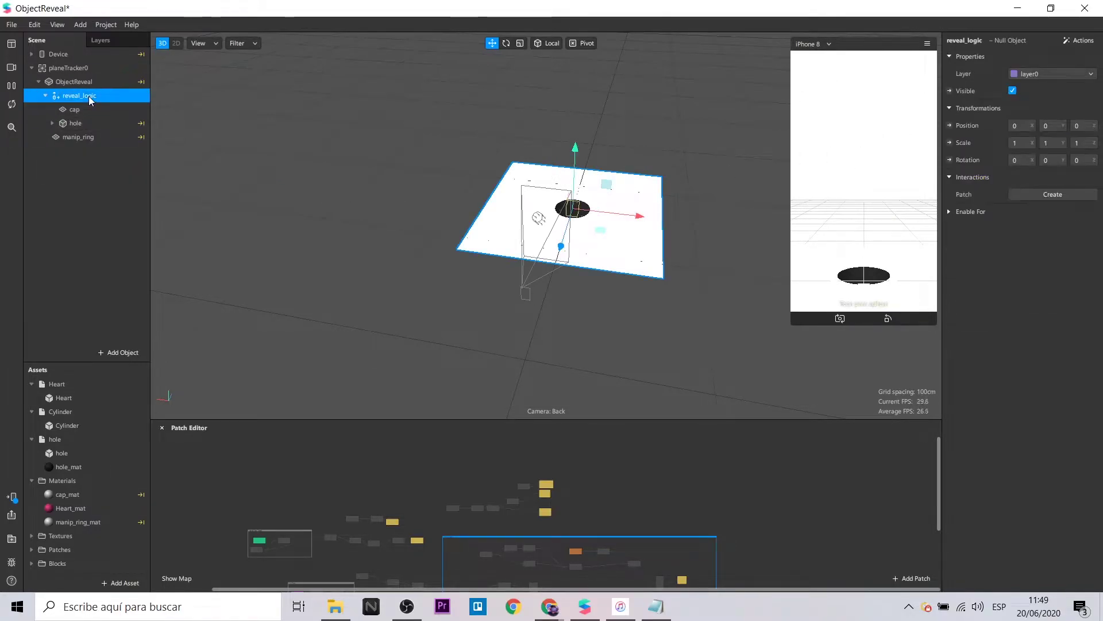
{"action": "left_click", "coordinate": [104, 385]}
{"action": "key", "text": "Delete"}
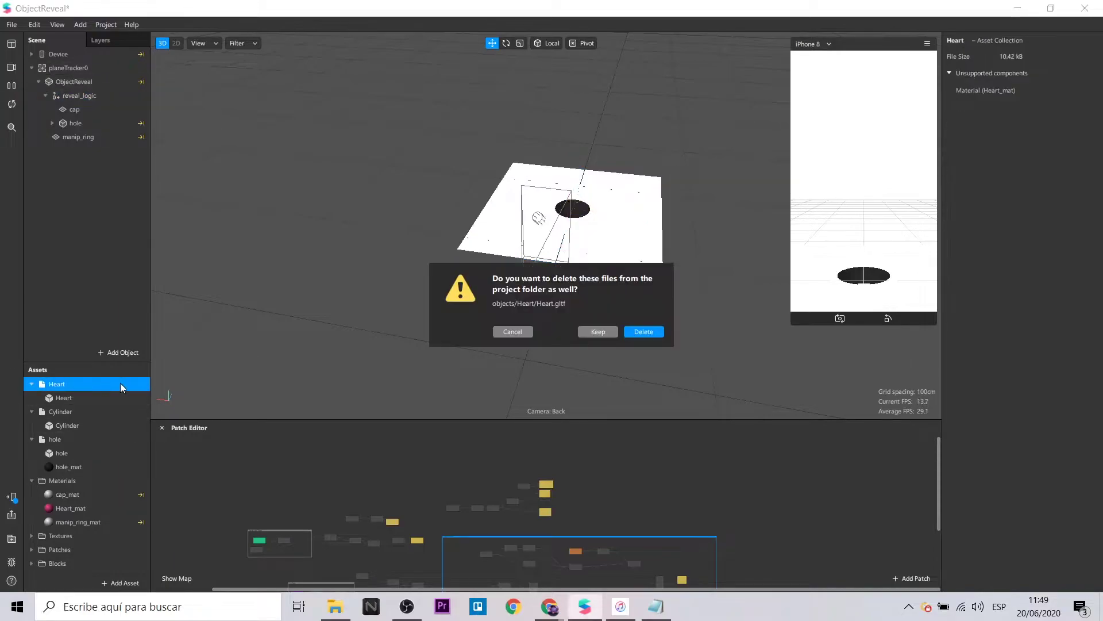
{"action": "left_click", "coordinate": [644, 332]}
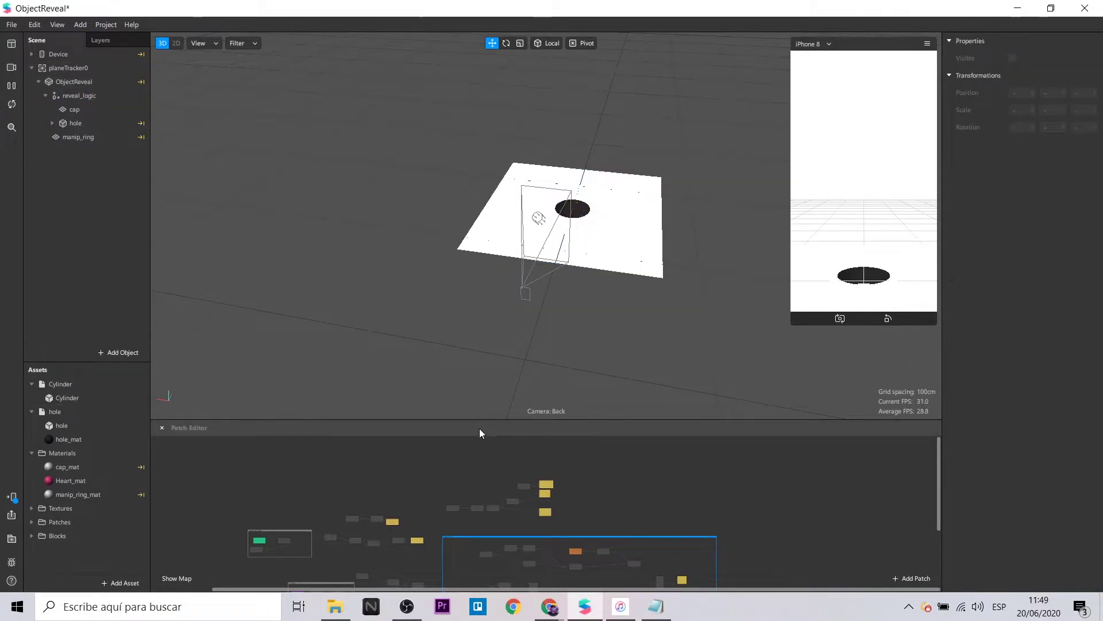
Make the Patch Editor taller and zoom in on the patches of the reveal logic
{"action": "left_click_drag", "start_coordinate": [505, 417], "coordinate": [504, 377]}
{"action": "scroll", "coordinate": [699, 484], "scroll_direction": "down", "scroll_amount": 1}
{"action": "scroll", "coordinate": [700, 489], "scroll_direction": "down", "scroll_amount": 2}
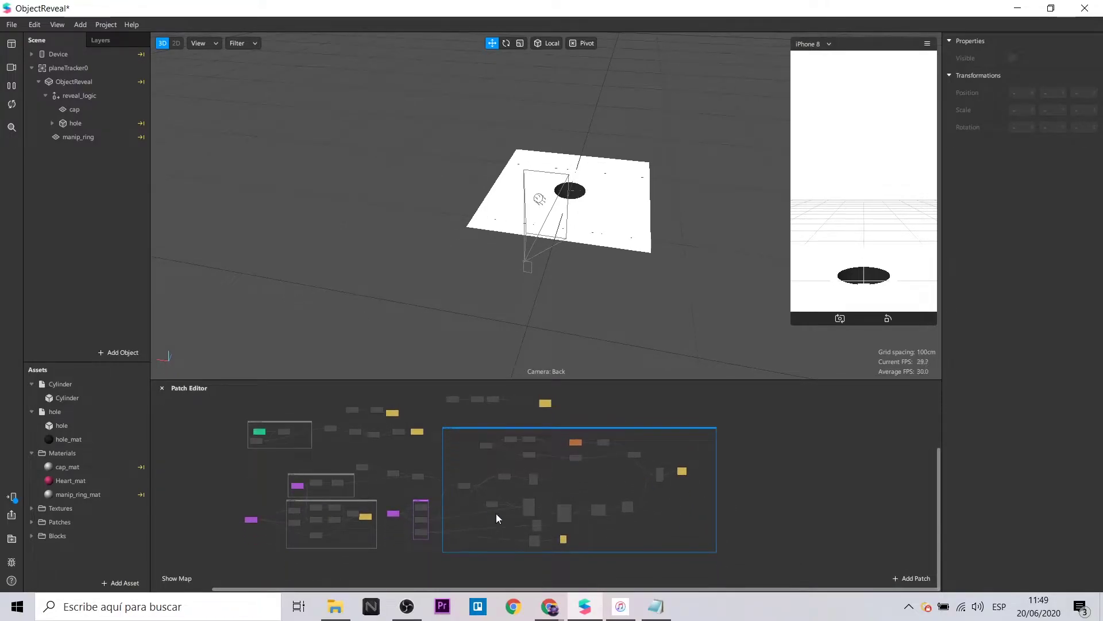
{"action": "scroll", "coordinate": [357, 494], "scroll_direction": "up", "scroll_amount": 2, "text": "ctrl"}
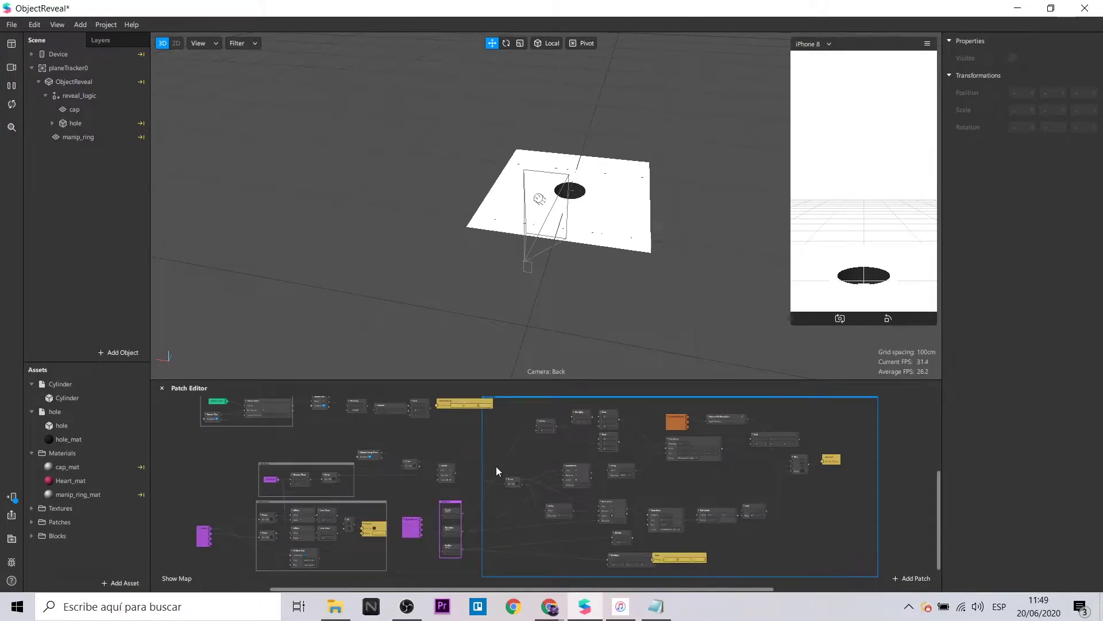
{"action": "scroll", "coordinate": [497, 470], "scroll_direction": "up", "scroll_amount": 4, "text": "ctrl"}
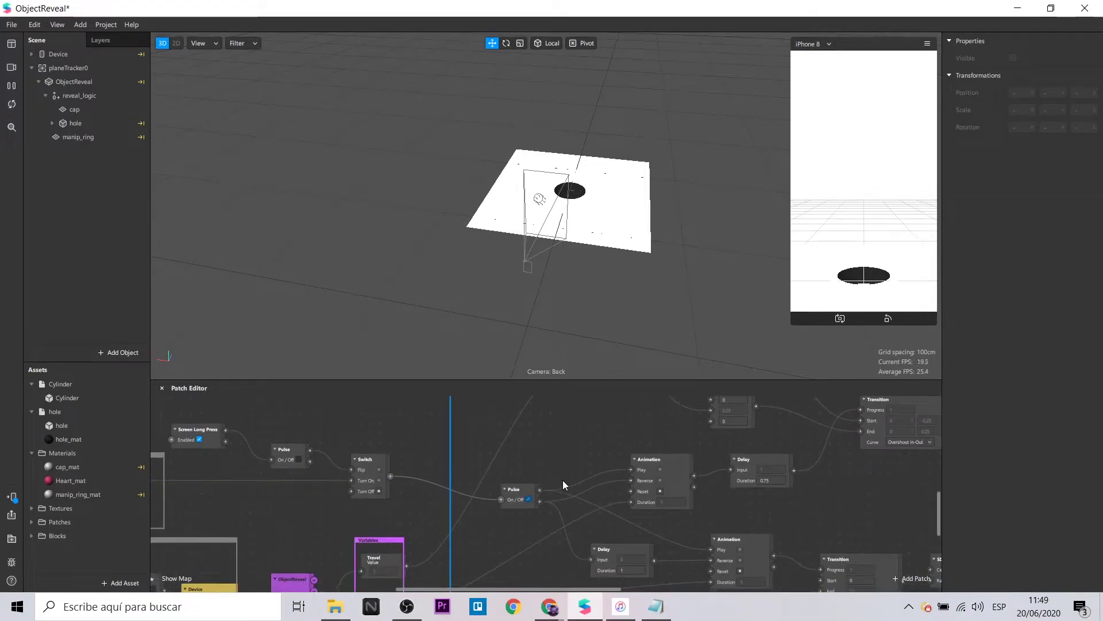
{"action": "scroll", "coordinate": [563, 481], "scroll_direction": "down", "scroll_amount": 2}
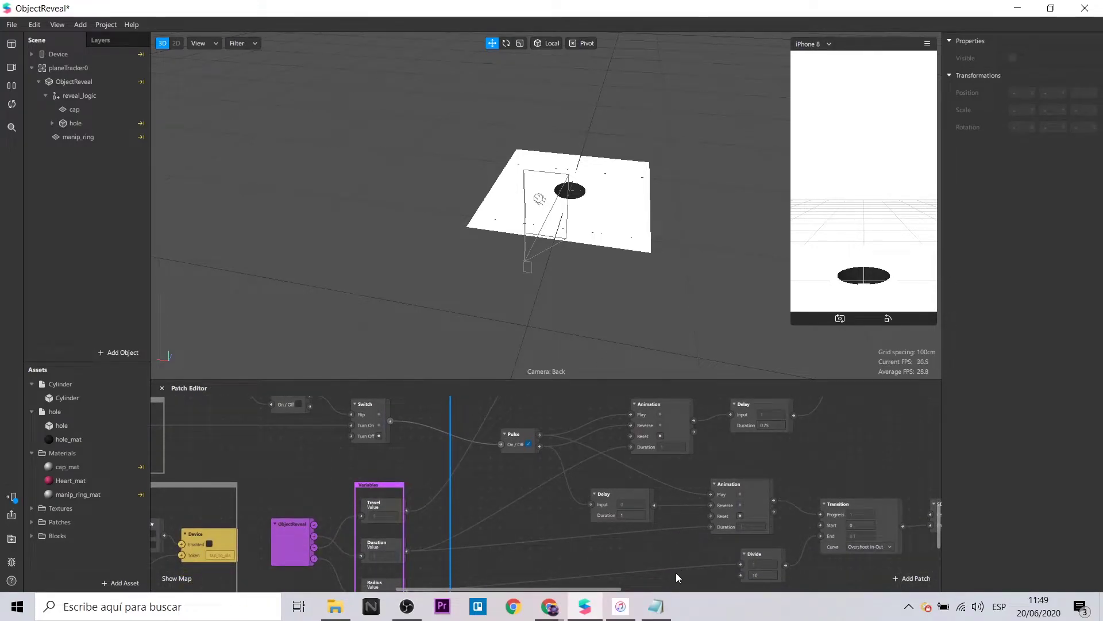
Remove the Pulse, Animation, Delay, Transition and Divide patches from the reveal logic, keeping the cap material's texture and SDF Circle patches
{"action": "left_click_drag", "start_coordinate": [607, 587], "coordinate": [662, 587]}
{"action": "scroll", "coordinate": [692, 581], "scroll_direction": "up", "scroll_amount": 3}
{"action": "scroll", "coordinate": [520, 481], "scroll_direction": "down", "scroll_amount": 4}
{"action": "scroll", "coordinate": [513, 481], "scroll_direction": "up", "scroll_amount": 3}
{"action": "scroll", "coordinate": [630, 492], "scroll_direction": "down", "scroll_amount": 7}
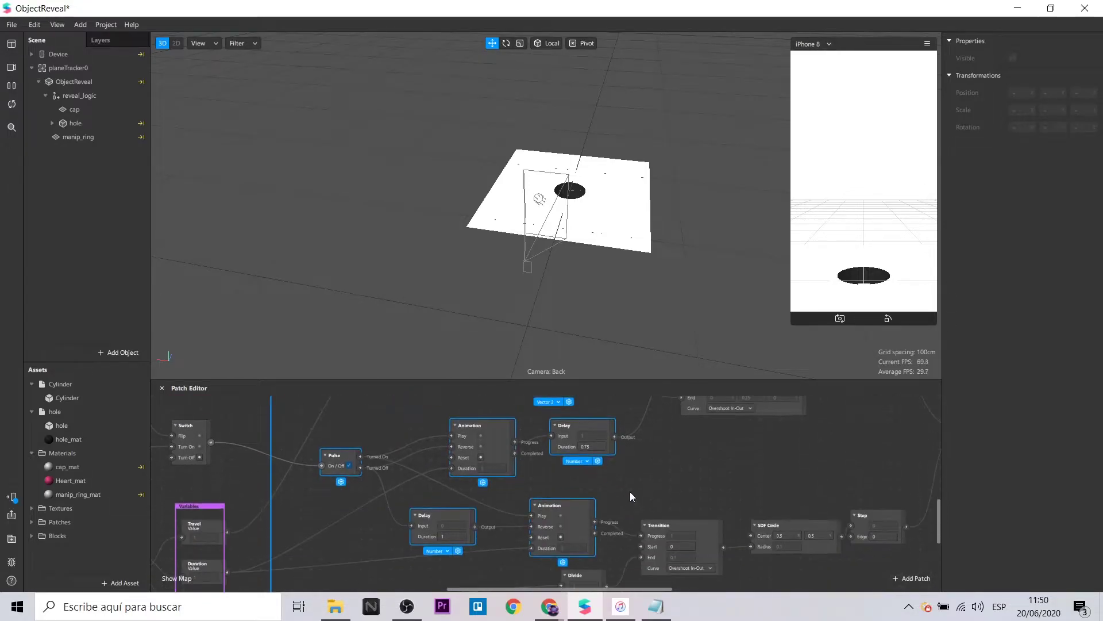
{"action": "scroll", "coordinate": [630, 491], "scroll_direction": "up", "scroll_amount": 1}
{"action": "key", "text": "ctrl+z"}
{"action": "key", "text": "ctrl+z"}
{"action": "key", "text": "ctrl+z"}
{"action": "scroll", "coordinate": [655, 461], "scroll_direction": "right", "scroll_amount": 4}
{"action": "scroll", "coordinate": [660, 467], "scroll_direction": "up", "scroll_amount": 3}
{"action": "scroll", "coordinate": [665, 478], "scroll_direction": "up", "scroll_amount": 1}
{"action": "key", "text": "ctrl+z"}
{"action": "key", "text": "ctrl+z"}
Rearrange the remaining SDF Circle, Step, Mix and cap_mat patches into a compact layout
{"action": "left_click_drag", "start_coordinate": [559, 428], "coordinate": [499, 489]}
{"action": "left_click_drag", "start_coordinate": [834, 516], "coordinate": [785, 517]}
{"action": "left_click_drag", "start_coordinate": [906, 511], "coordinate": [876, 512]}
{"action": "scroll", "coordinate": [805, 512], "scroll_direction": "down", "scroll_amount": 2}
{"action": "left_click_drag", "start_coordinate": [666, 525], "coordinate": [677, 478]}
{"action": "left_click_drag", "start_coordinate": [520, 536], "coordinate": [550, 504]}
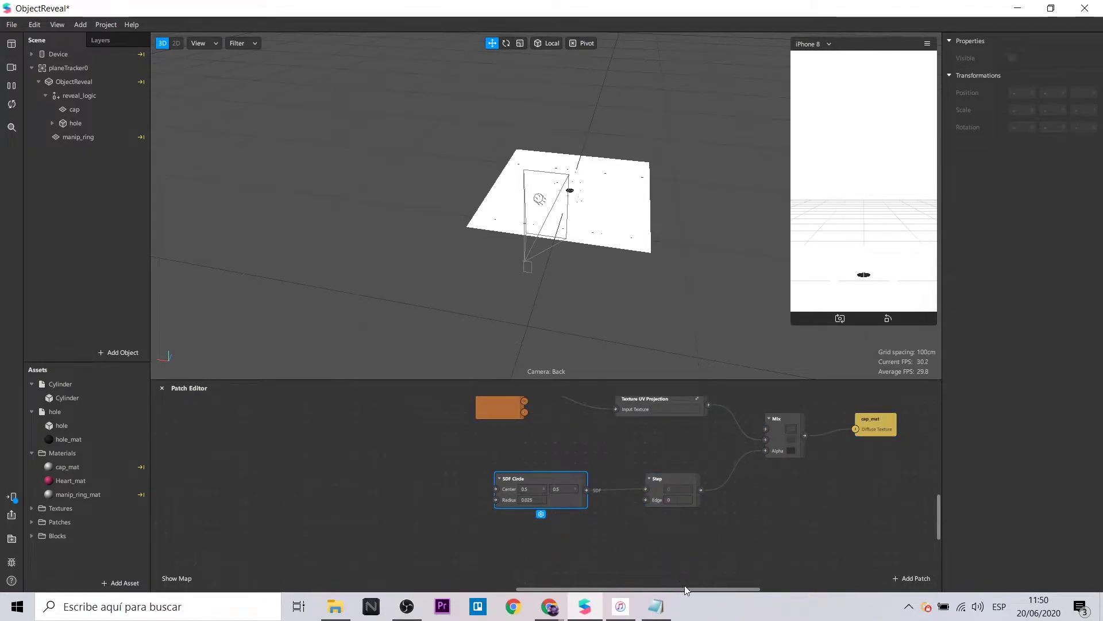
Delete the ObjectReveal input patch and the Variables group with Travel, Duration and Radius
{"action": "left_click_drag", "start_coordinate": [678, 589], "coordinate": [520, 590]}
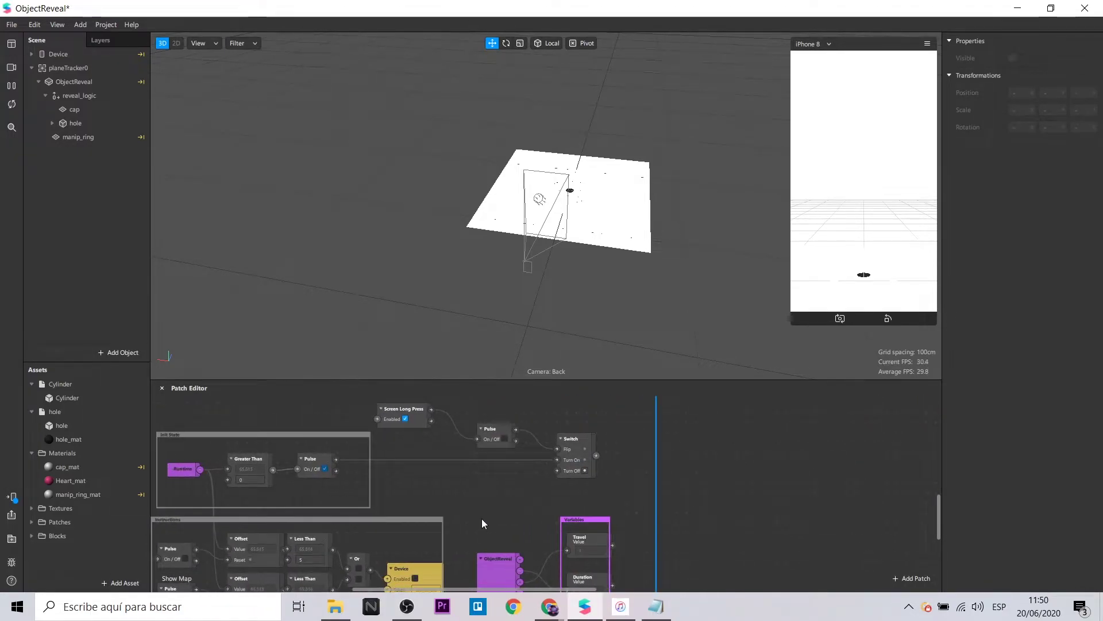
{"action": "scroll", "coordinate": [480, 511], "scroll_direction": "down", "scroll_amount": 3}
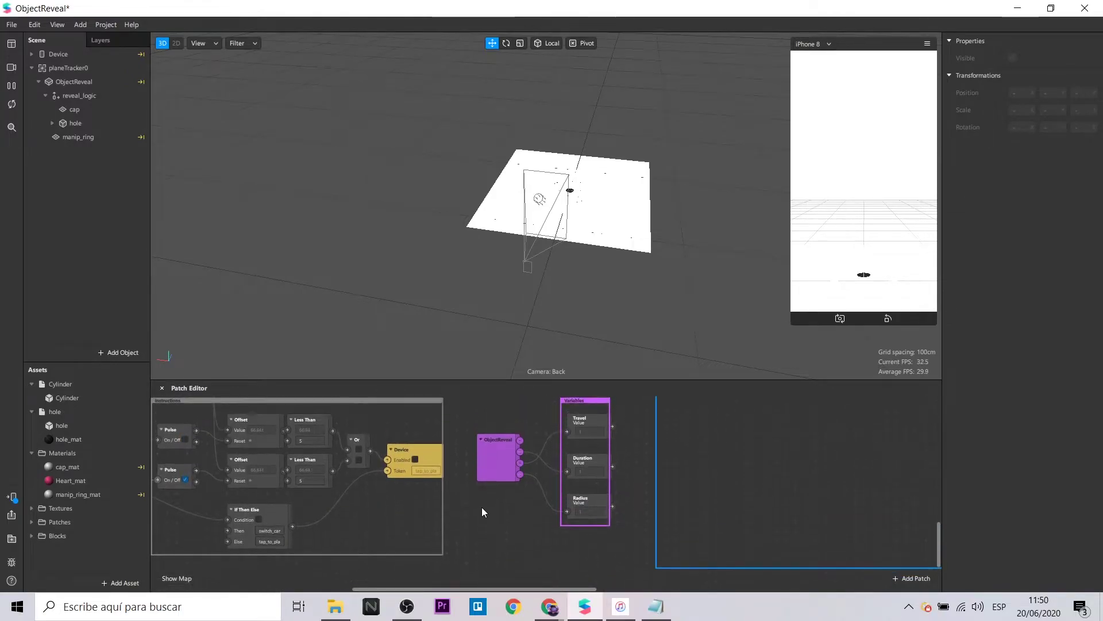
{"action": "scroll", "coordinate": [485, 479], "scroll_direction": "up", "scroll_amount": 2}
{"action": "left_click_drag", "start_coordinate": [476, 431], "coordinate": [622, 530]}
{"action": "key", "text": "Delete"}
{"action": "scroll", "coordinate": [618, 508], "scroll_direction": "up", "scroll_amount": 3}
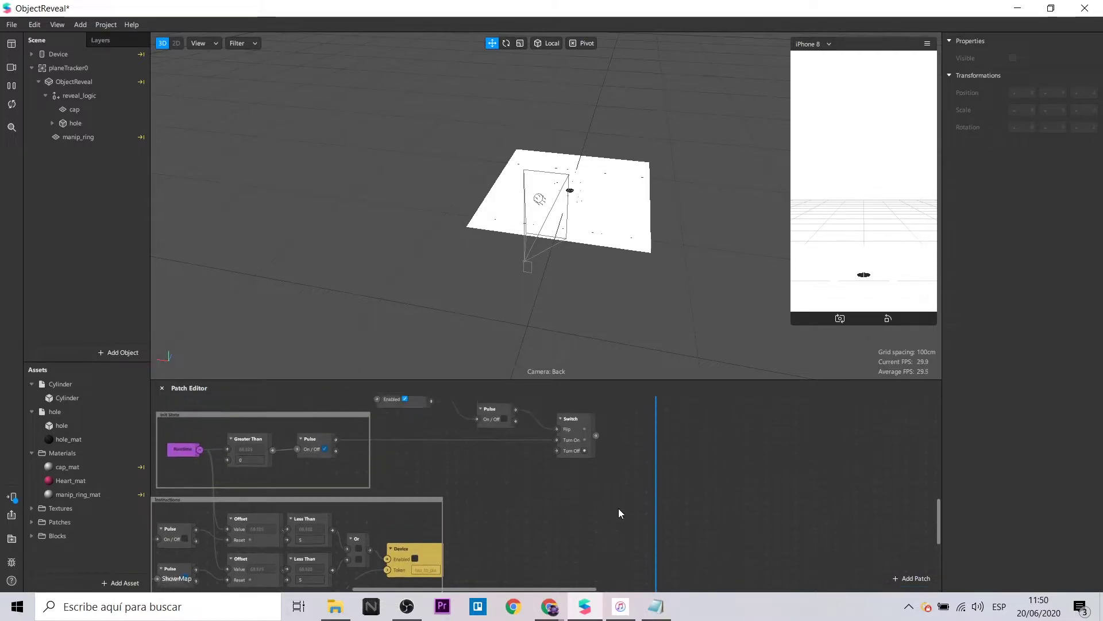
Delete the Screen Long Press patch with its connected Pulse and Switch patches
{"action": "scroll", "coordinate": [618, 508], "scroll_direction": "up", "scroll_amount": 3}
{"action": "left_click_drag", "start_coordinate": [415, 439], "coordinate": [515, 506]}
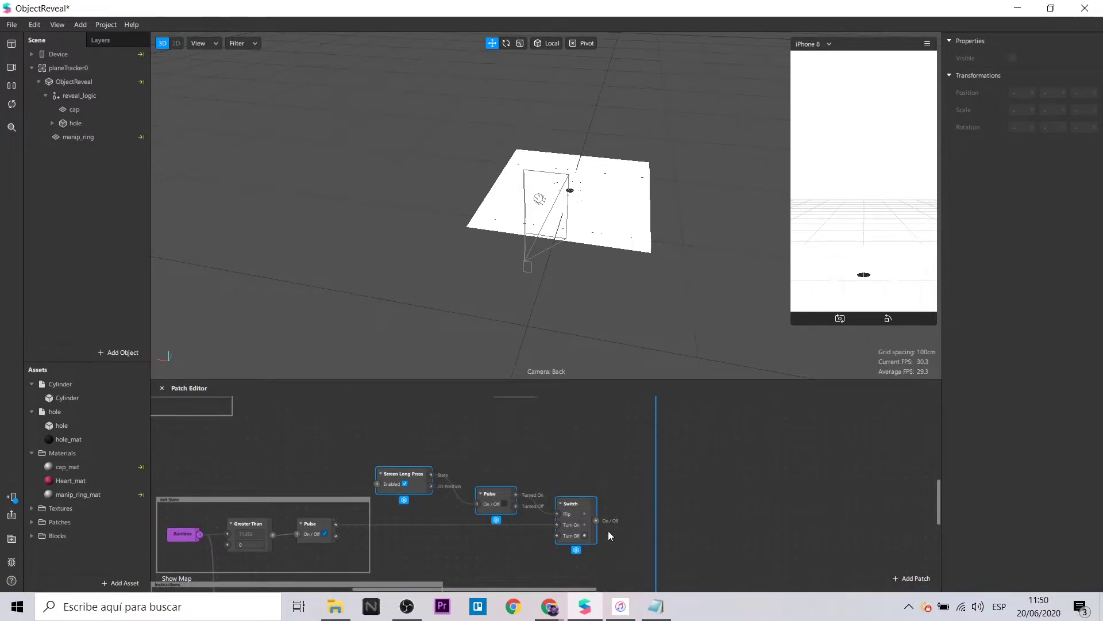
{"action": "key", "text": "Delete"}
Hide the manip_ring plane and delete it from the scene
{"action": "scroll", "coordinate": [603, 517], "scroll_direction": "up", "scroll_amount": 3}
{"action": "left_click_drag", "start_coordinate": [582, 522], "coordinate": [266, 443]}
{"action": "left_click_drag", "start_coordinate": [578, 469], "coordinate": [551, 495]}
{"action": "scroll", "coordinate": [780, 549], "scroll_direction": "up", "scroll_amount": 3}
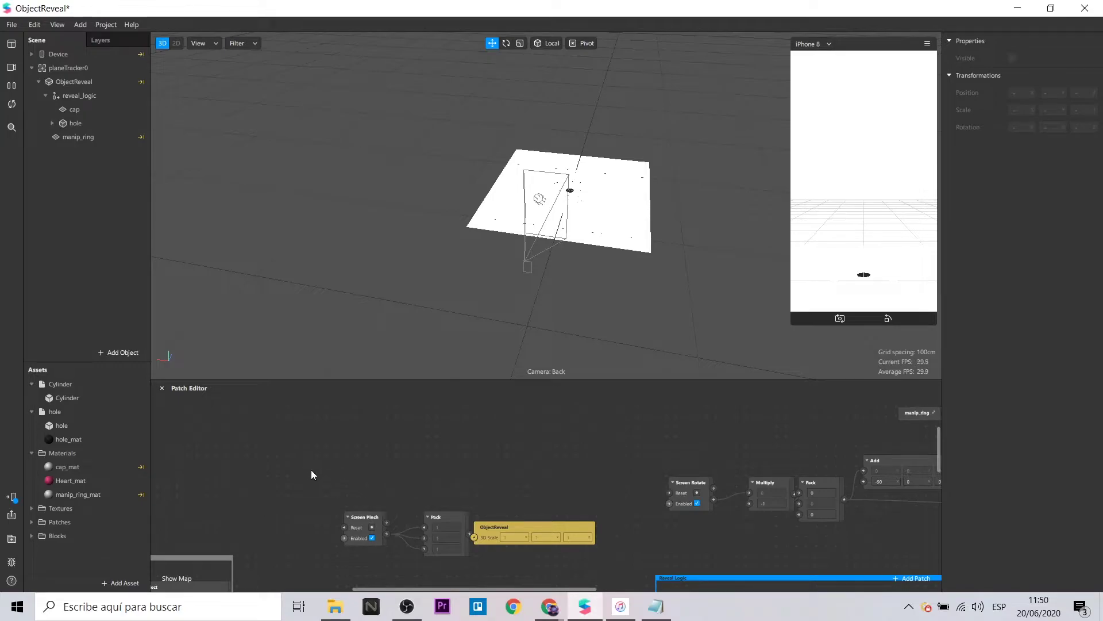
{"action": "left_click_drag", "start_coordinate": [577, 592], "coordinate": [659, 588]}
{"action": "scroll", "coordinate": [592, 492], "scroll_direction": "up", "scroll_amount": 1}
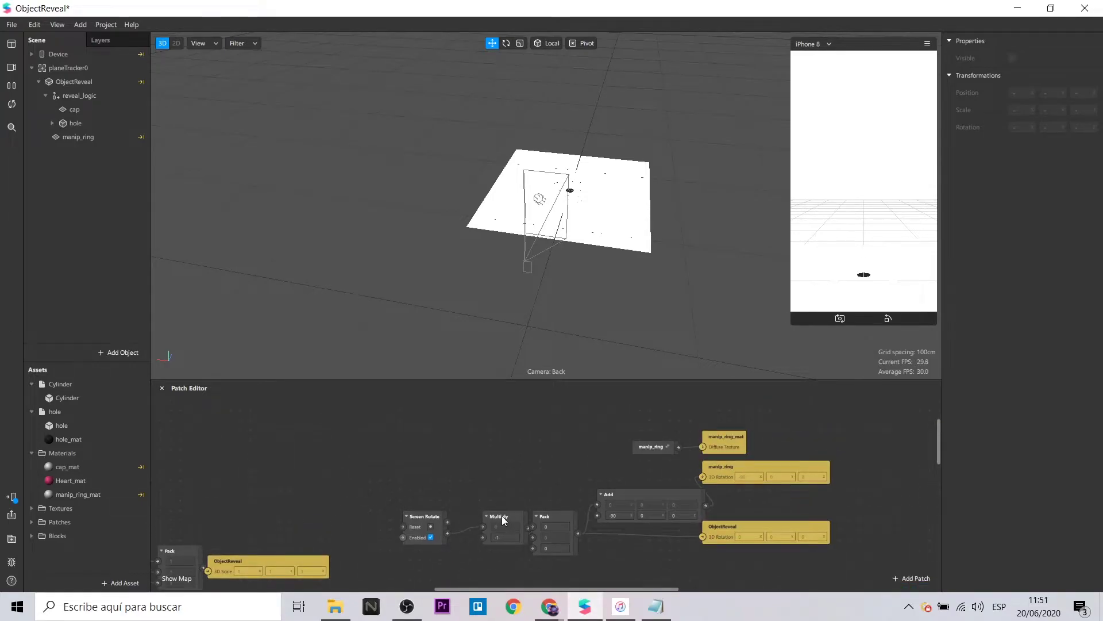
{"action": "left_click", "coordinate": [106, 138]}
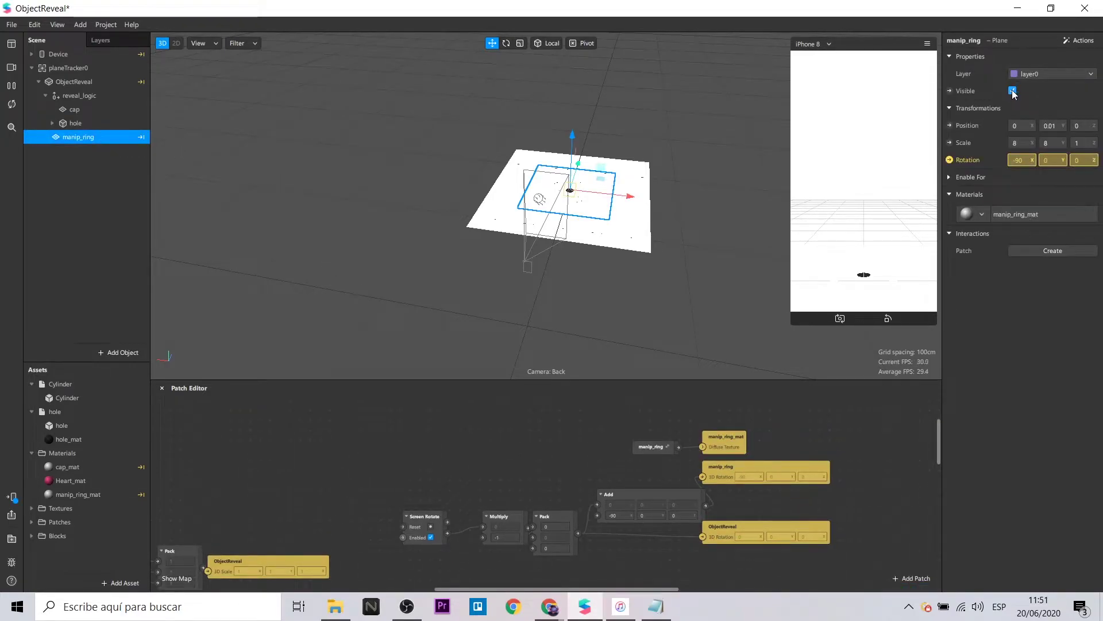
{"action": "right_click", "coordinate": [108, 139]}
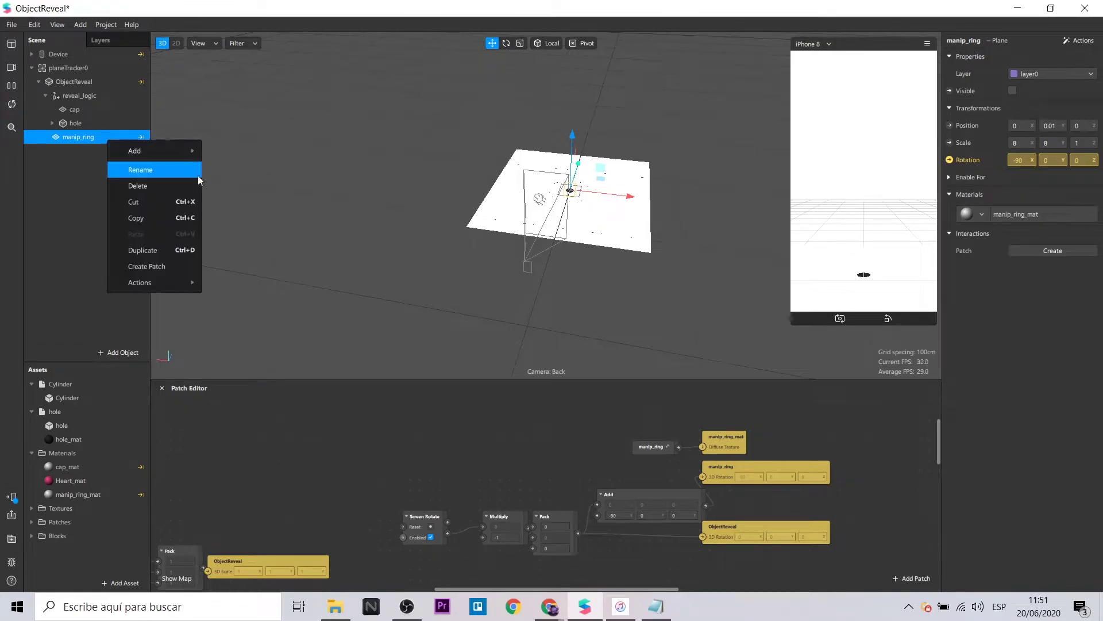
{"action": "left_click", "coordinate": [169, 186]}
Delete the manip_ring texture, manip_ring_mat and Add patches, and move the ObjectReveal rotation patch clear of them
{"action": "left_click_drag", "start_coordinate": [771, 454], "coordinate": [788, 445]}
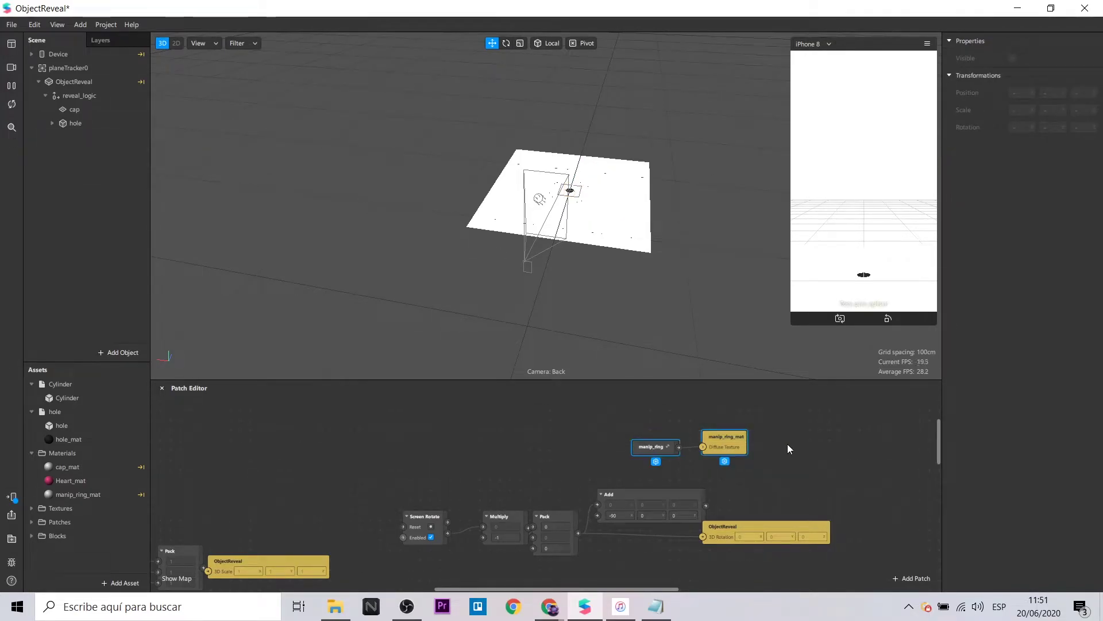
{"action": "key", "text": "Delete"}
{"action": "left_click_drag", "start_coordinate": [741, 538], "coordinate": [695, 481]}
{"action": "left_click", "coordinate": [646, 493]}
{"action": "key", "text": "Delete"}
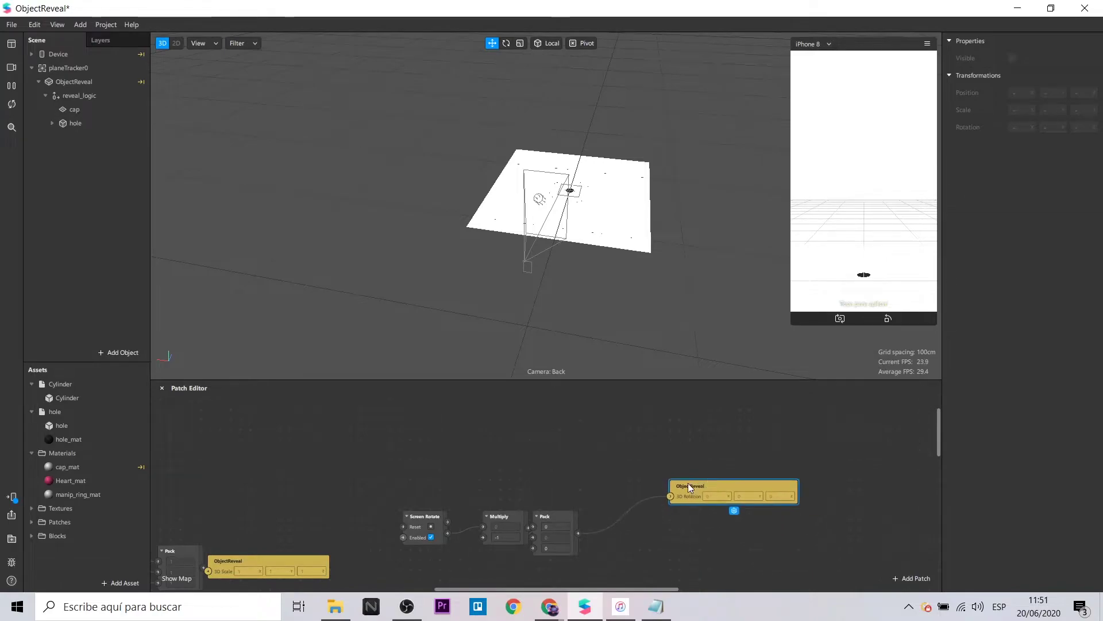
Set the SDF Circle patch's radius to 0.065
{"action": "scroll", "coordinate": [679, 492], "scroll_direction": "down", "scroll_amount": 4}
{"action": "left_click_drag", "start_coordinate": [657, 587], "coordinate": [709, 582]}
{"action": "scroll", "coordinate": [733, 520], "scroll_direction": "right", "scroll_amount": 4}
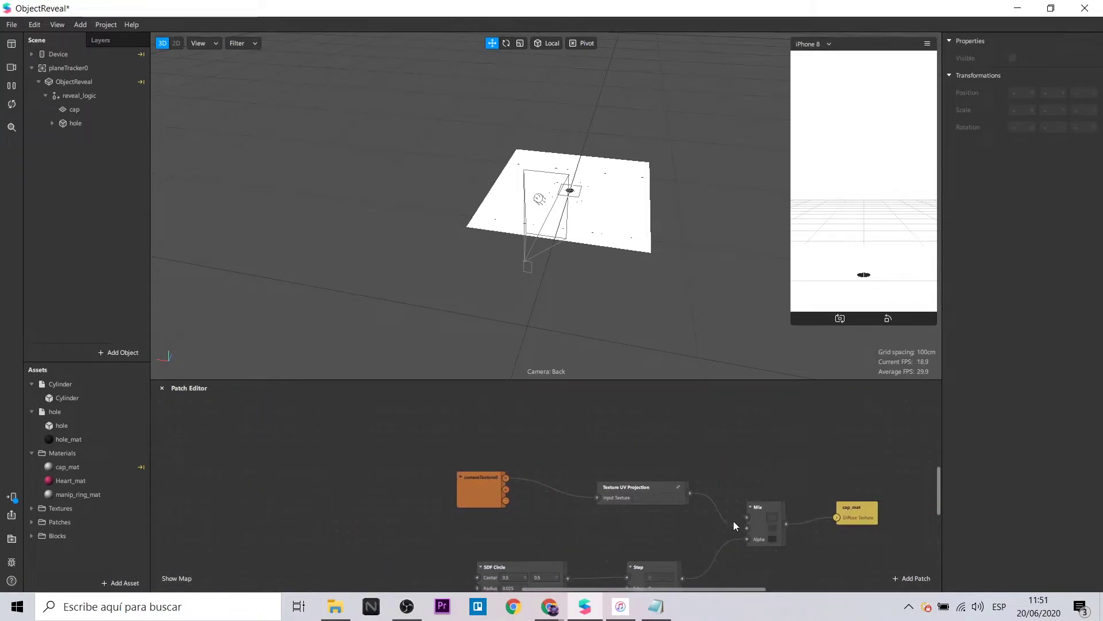
{"action": "scroll", "coordinate": [734, 521], "scroll_direction": "down", "scroll_amount": 2}
{"action": "scroll", "coordinate": [498, 550], "scroll_direction": "up", "scroll_amount": 3, "text": "ctrl"}
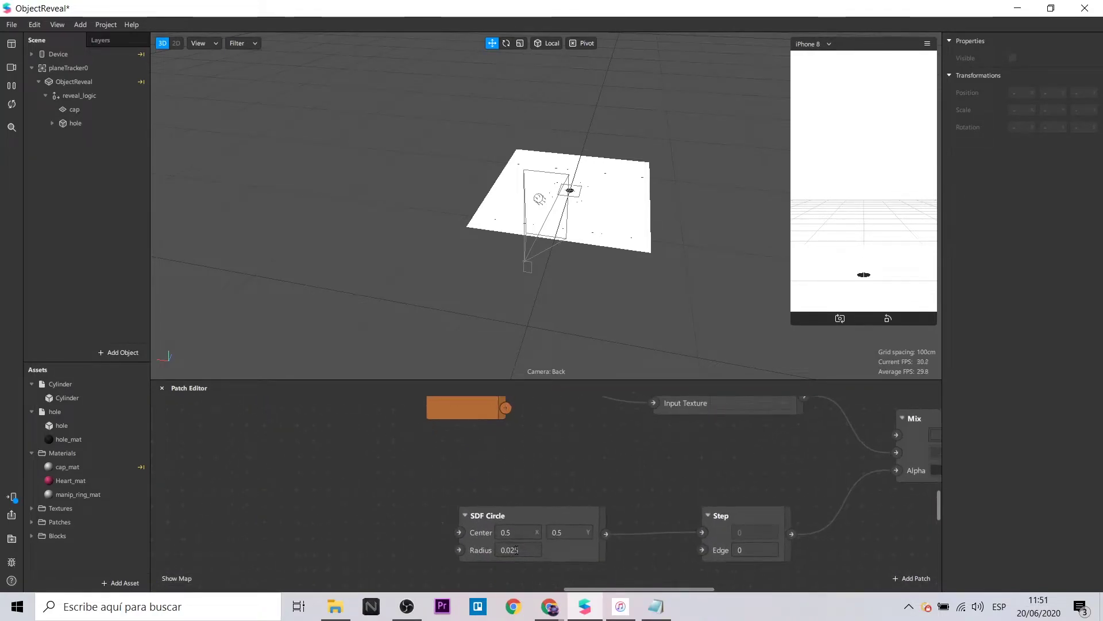
{"action": "left_click", "coordinate": [513, 550]}
{"action": "key", "text": "Delete"}
{"action": "type", "text": "9"}
{"action": "key", "text": "Return"}
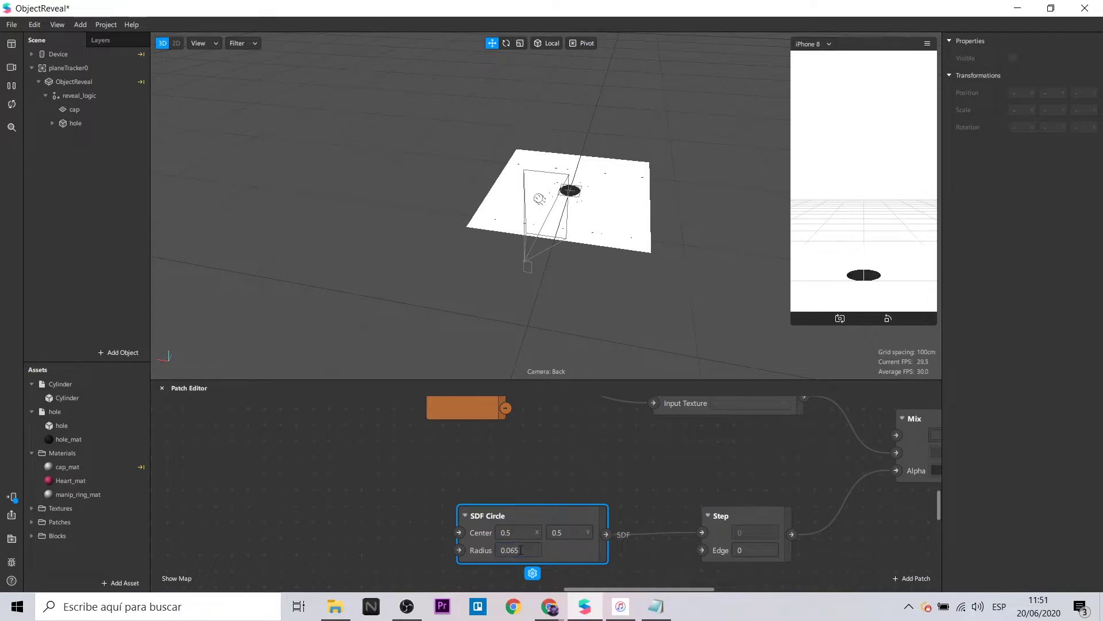
Delete the Reveal Logic frame around the cap material patches while keeping the patches themselves
{"action": "scroll", "coordinate": [671, 445], "scroll_direction": "down", "scroll_amount": 5}
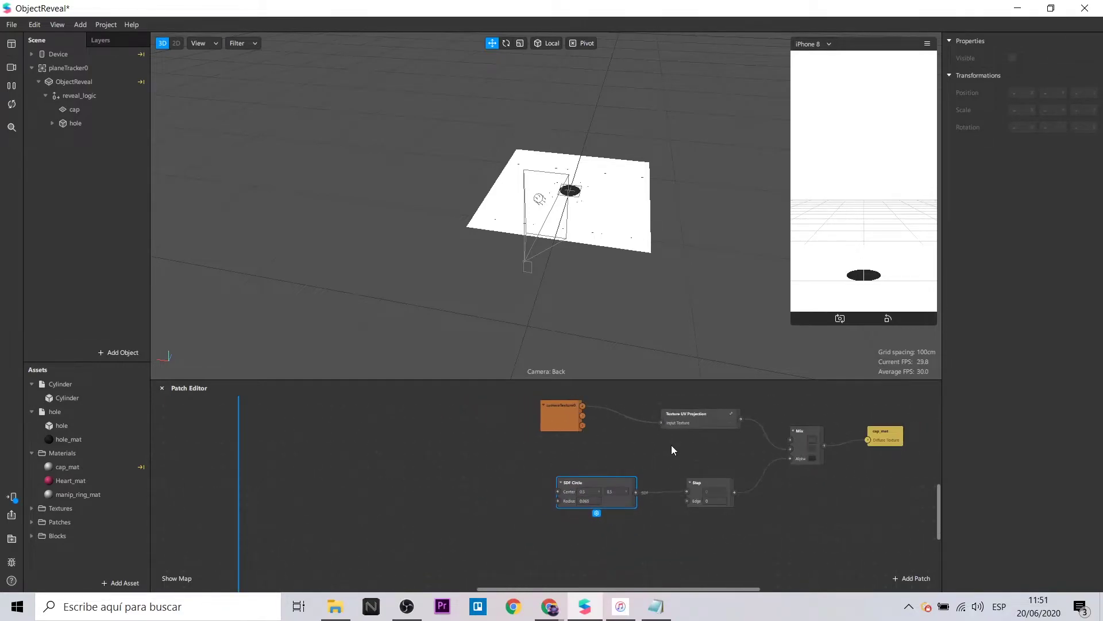
{"action": "scroll", "coordinate": [339, 505], "scroll_direction": "up", "scroll_amount": 2}
{"action": "key", "text": "Delete"}
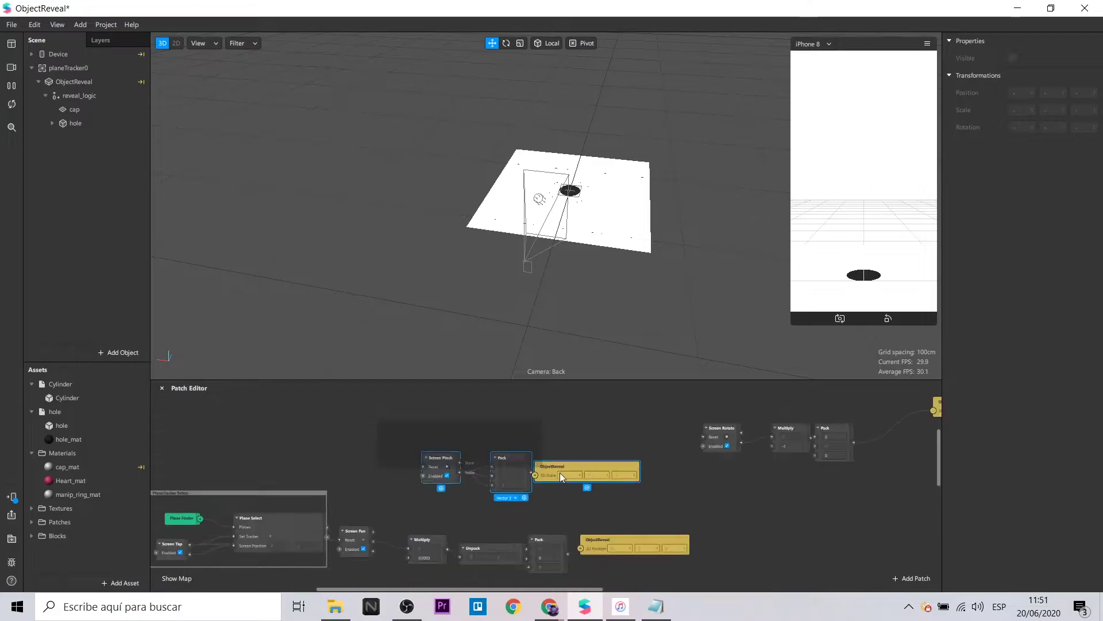
Move the Screen Rotate and Screen Pinch patch chains close together above the Plane Finder patches
{"action": "left_click_drag", "start_coordinate": [560, 473], "coordinate": [606, 486]}
{"action": "scroll", "coordinate": [606, 486], "scroll_direction": "up", "scroll_amount": 1}
{"action": "left_click_drag", "start_coordinate": [685, 406], "coordinate": [937, 489]}
{"action": "left_click_drag", "start_coordinate": [827, 469], "coordinate": [594, 447]}
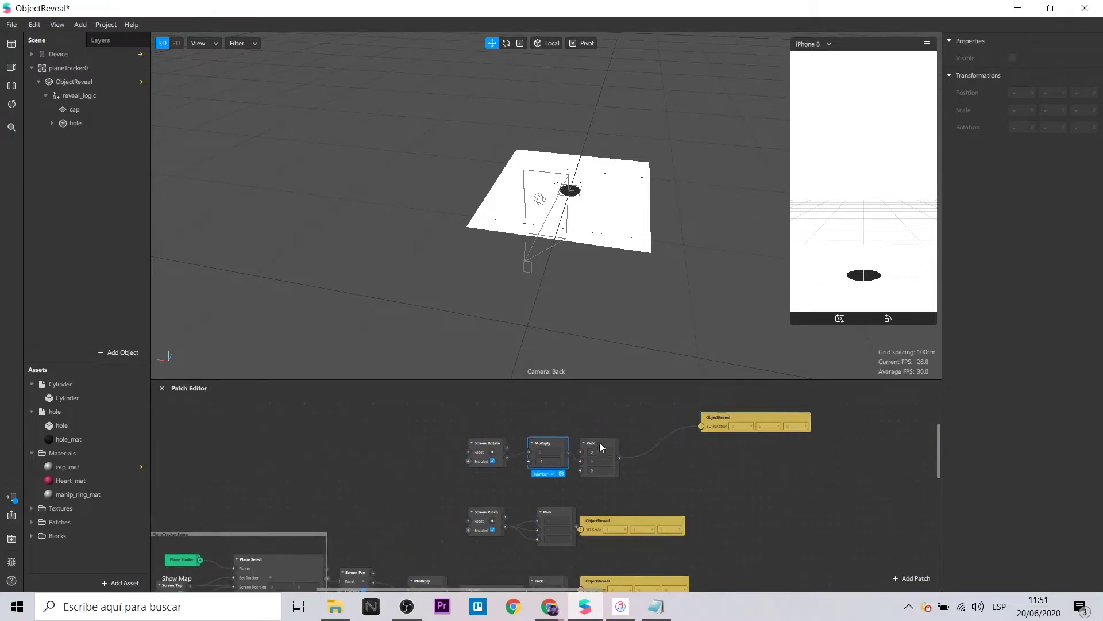
{"action": "left_click_drag", "start_coordinate": [747, 422], "coordinate": [651, 457]}
{"action": "left_click_drag", "start_coordinate": [489, 508], "coordinate": [454, 510]}
{"action": "left_click_drag", "start_coordinate": [555, 511], "coordinate": [513, 510]}
Space out the ObjectReveal position patch and its Pack patch to line up with the chains above
{"action": "scroll", "coordinate": [513, 509], "scroll_direction": "down", "scroll_amount": 1}
{"action": "left_click_drag", "start_coordinate": [626, 538], "coordinate": [662, 528]}
{"action": "left_click_drag", "start_coordinate": [546, 537], "coordinate": [562, 538]}
{"action": "left_click", "coordinate": [428, 540]}
{"action": "scroll", "coordinate": [850, 493], "scroll_direction": "down", "scroll_amount": 3, "text": "ctrl"}
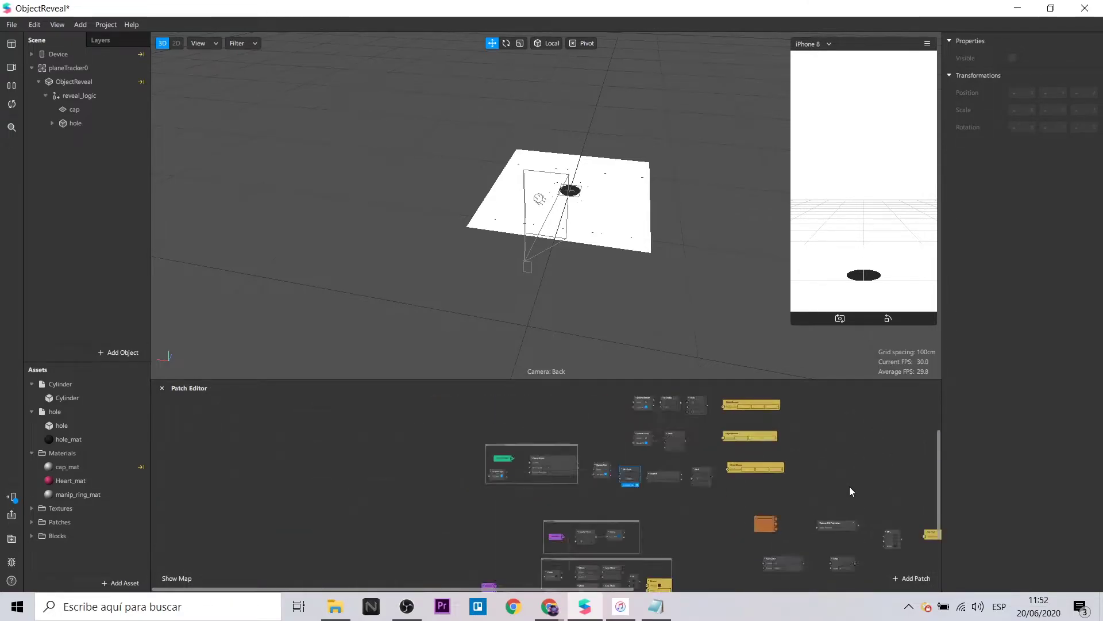
{"action": "scroll", "coordinate": [700, 509], "scroll_direction": "up", "scroll_amount": 3, "text": "ctrl"}
{"action": "middle_click_drag", "start_coordinate": [700, 508], "coordinate": [341, 436]}
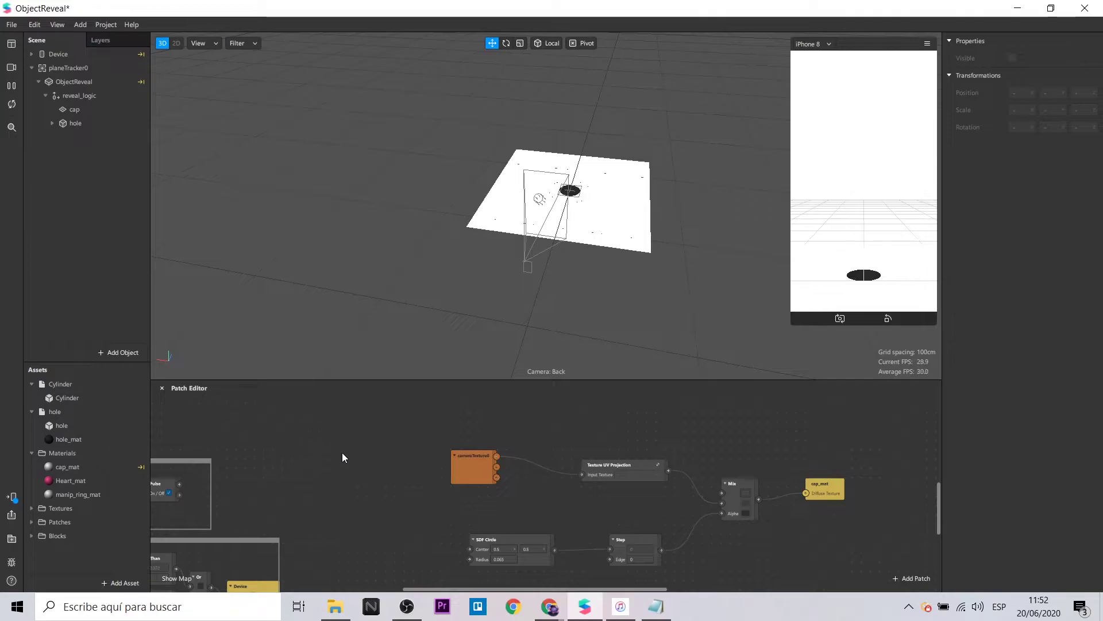
Scale the hole object along its vertical axis to about 7.455
{"action": "left_click", "coordinate": [99, 127]}
{"action": "left_click_drag", "start_coordinate": [468, 294], "coordinate": [466, 136]}
{"action": "left_click_drag", "start_coordinate": [611, 300], "coordinate": [576, 346]}
{"action": "key", "text": "r"}
{"action": "left_click_drag", "start_coordinate": [655, 198], "coordinate": [655, 150]}
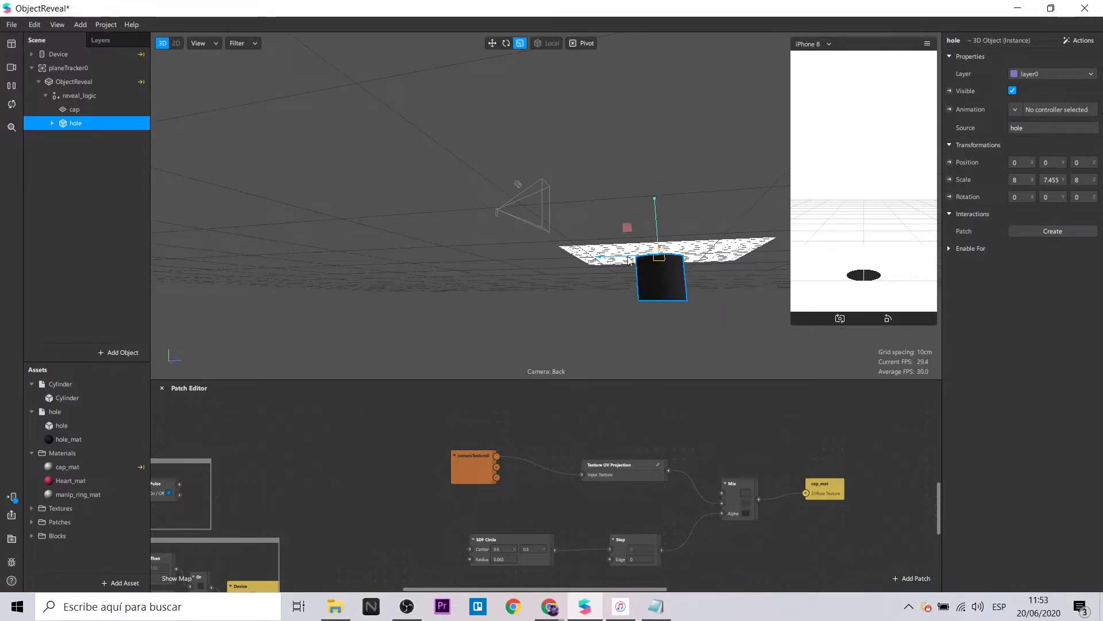
Enlarge the hole object by scaling until it is much wider than the circular opening in the cap plane
{"action": "left_click_drag", "start_coordinate": [627, 227], "coordinate": [599, 216]}
{"action": "left_click_drag", "start_coordinate": [574, 288], "coordinate": [670, 266]}
{"action": "left_click_drag", "start_coordinate": [602, 228], "coordinate": [580, 207]}
{"action": "left_click_drag", "start_coordinate": [494, 322], "coordinate": [405, 322]}
{"action": "left_click_drag", "start_coordinate": [495, 249], "coordinate": [468, 251]}
{"action": "left_click_drag", "start_coordinate": [489, 293], "coordinate": [567, 311]}
{"action": "left_click_drag", "start_coordinate": [596, 262], "coordinate": [582, 261]}
{"action": "left_click_drag", "start_coordinate": [653, 276], "coordinate": [650, 293]}
{"action": "left_click_drag", "start_coordinate": [531, 322], "coordinate": [530, 425]}
{"action": "left_click_drag", "start_coordinate": [648, 300], "coordinate": [646, 296]}
{"action": "left_click_drag", "start_coordinate": [741, 336], "coordinate": [610, 200]}
{"action": "left_click_drag", "start_coordinate": [517, 242], "coordinate": [425, 320]}
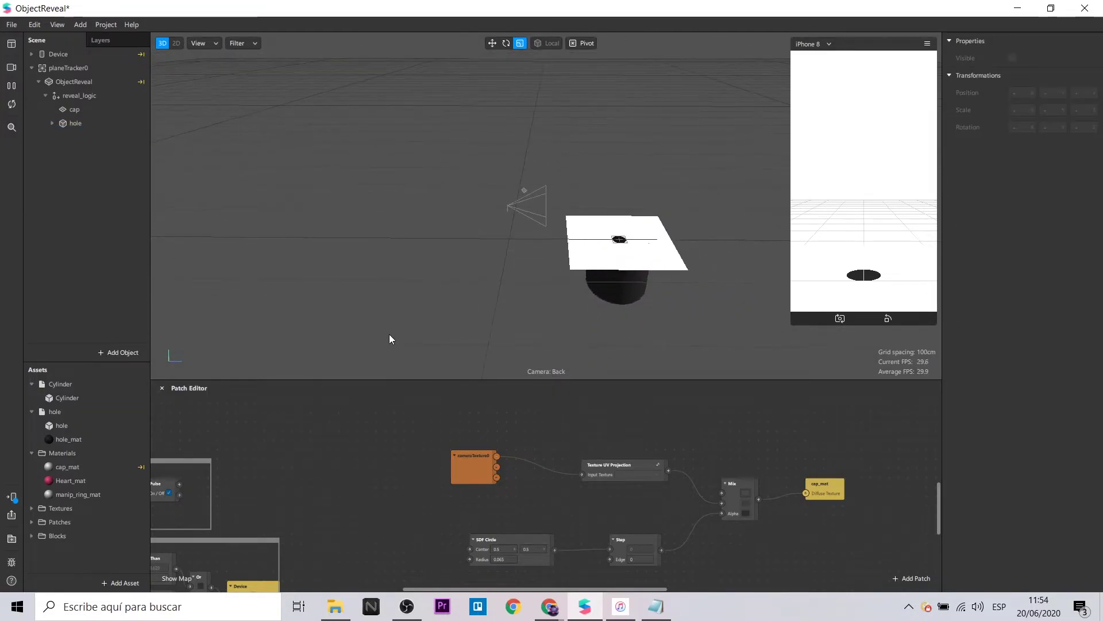
Search the AR Library's 3D objects for "house"
{"action": "left_click", "coordinate": [11, 539]}
{"action": "left_click", "coordinate": [322, 221]}
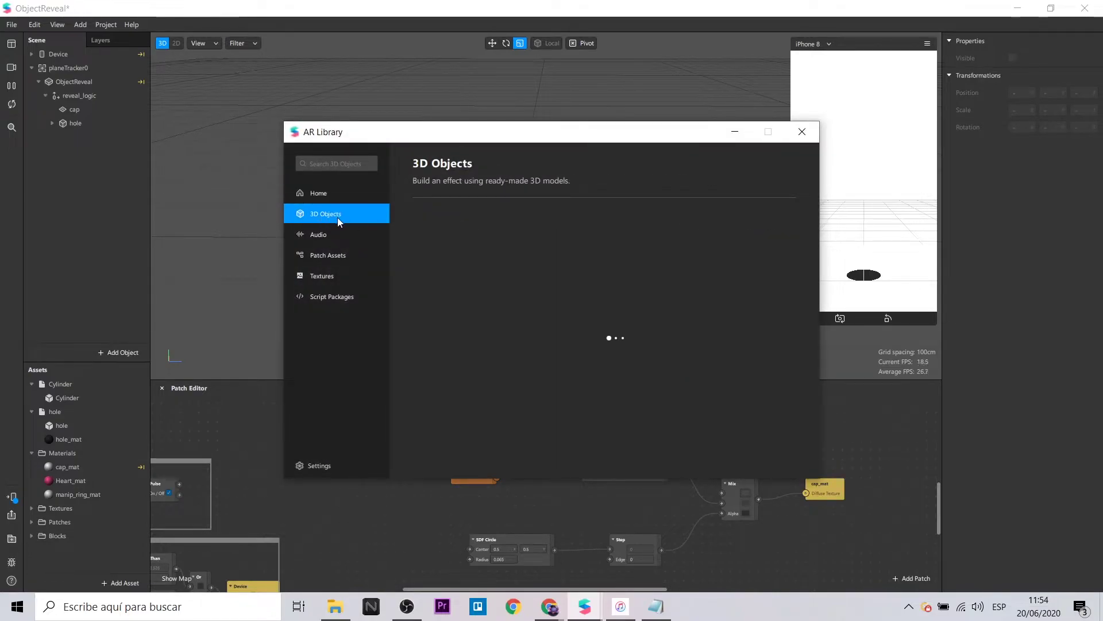
{"action": "left_click", "coordinate": [353, 165]}
{"action": "type", "text": "housw"}
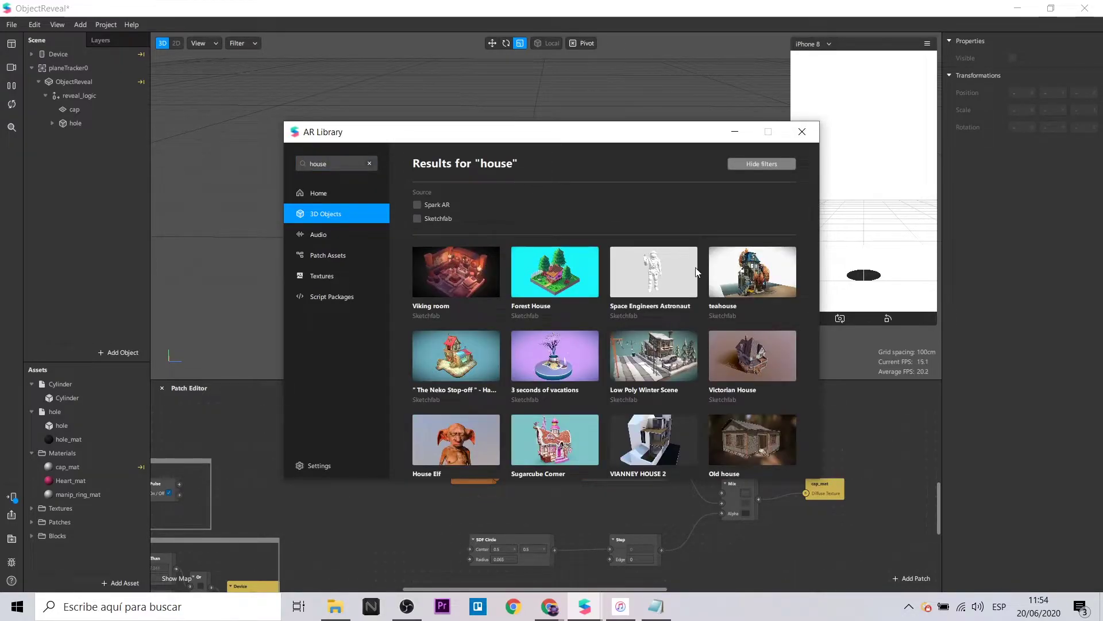
Browse the house results and import the free Forest House model into the project, closing the library
{"action": "left_click", "coordinate": [443, 278]}
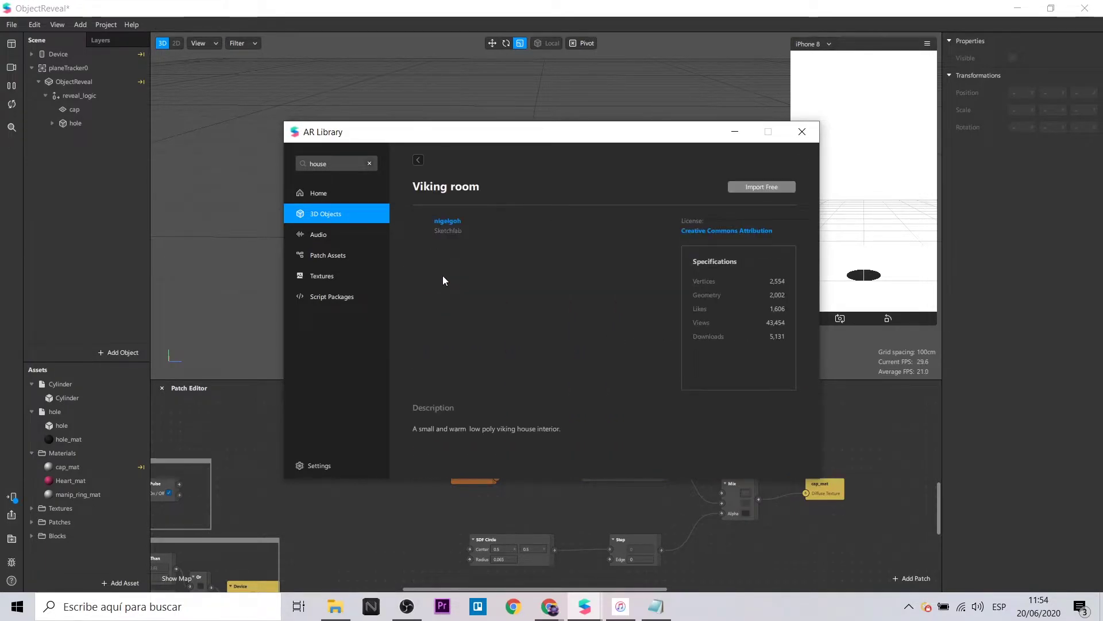
{"action": "left_click", "coordinate": [418, 160]}
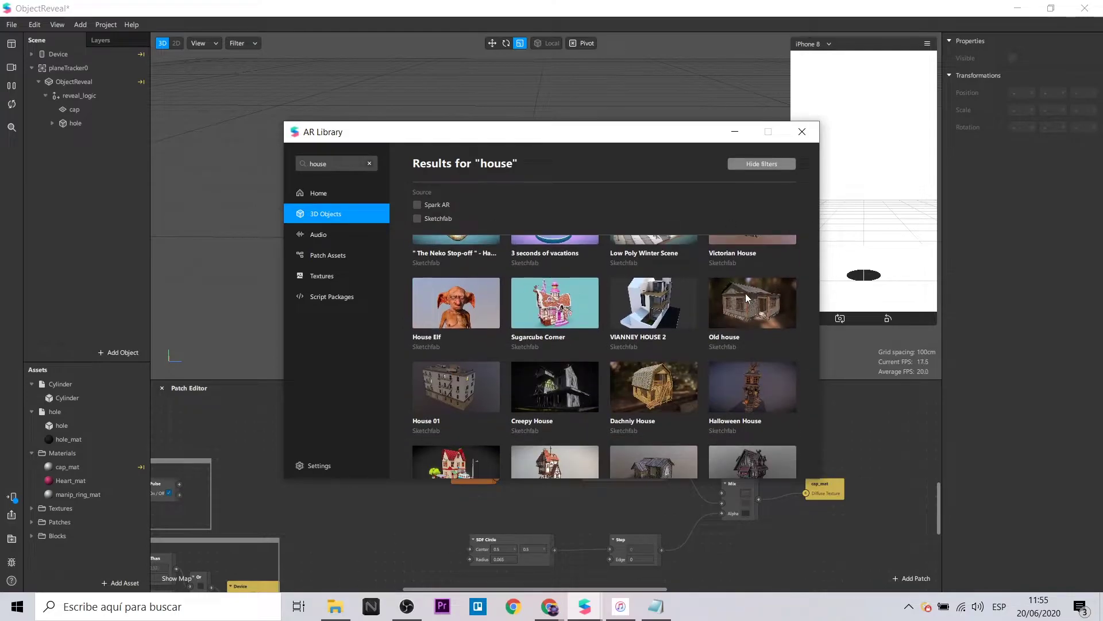
{"action": "scroll", "coordinate": [750, 320], "scroll_direction": "down", "scroll_amount": 10}
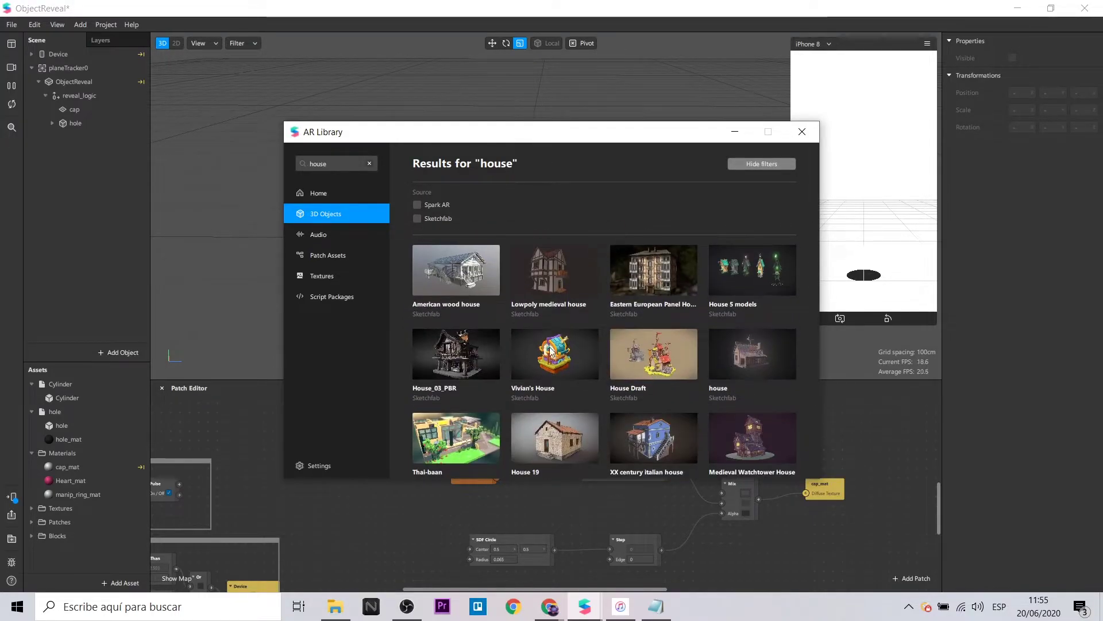
{"action": "scroll", "coordinate": [598, 370], "scroll_direction": "down", "scroll_amount": 6}
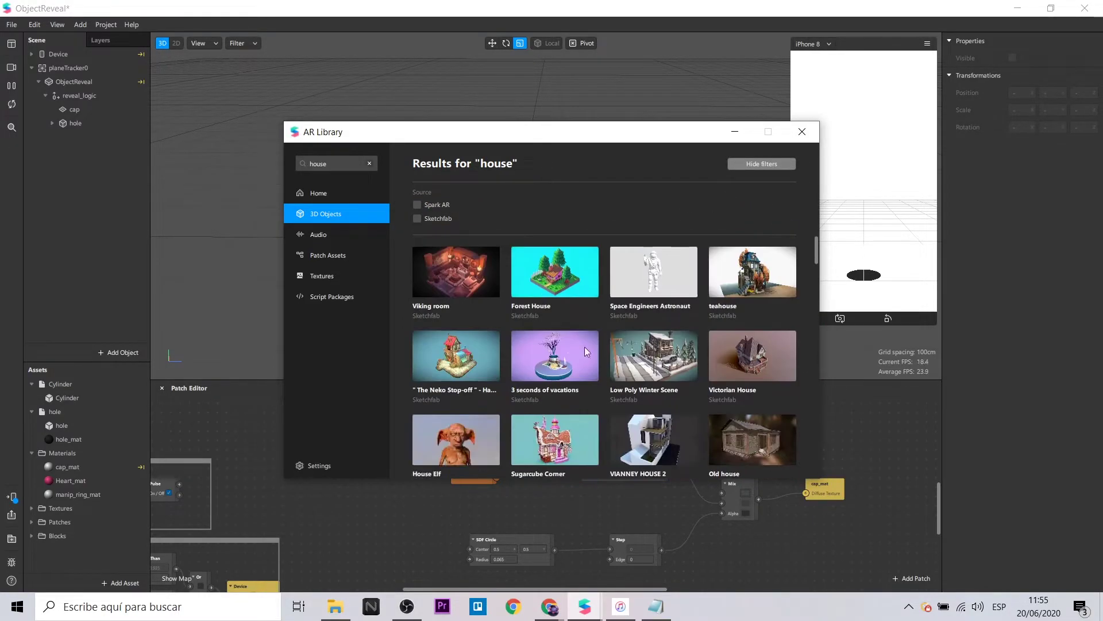
{"action": "left_click", "coordinate": [534, 271]}
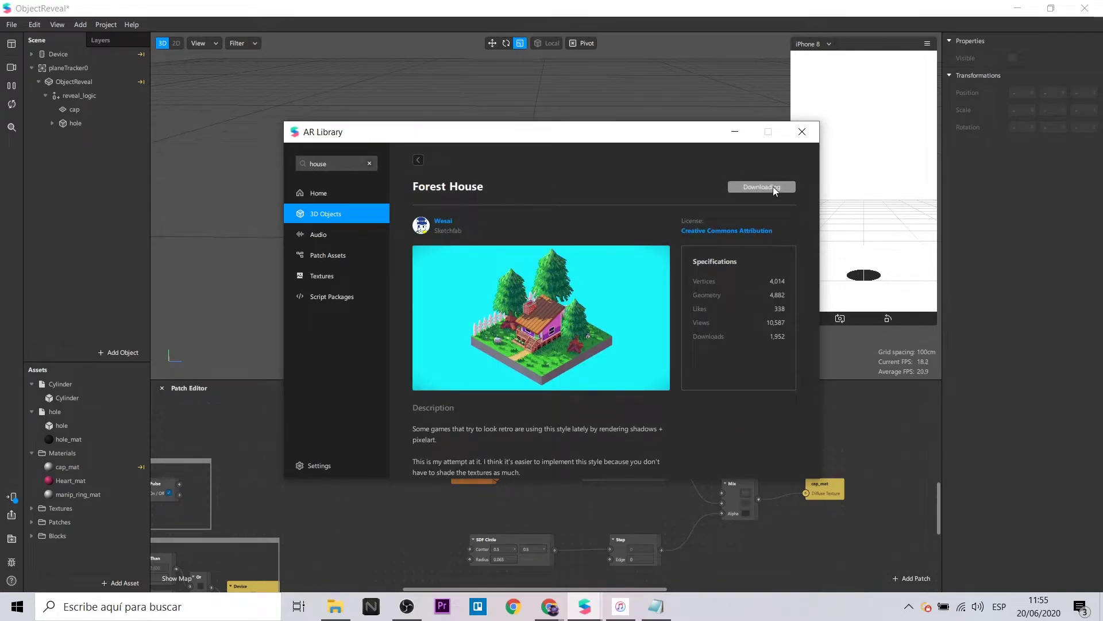
{"action": "left_click", "coordinate": [804, 133]}
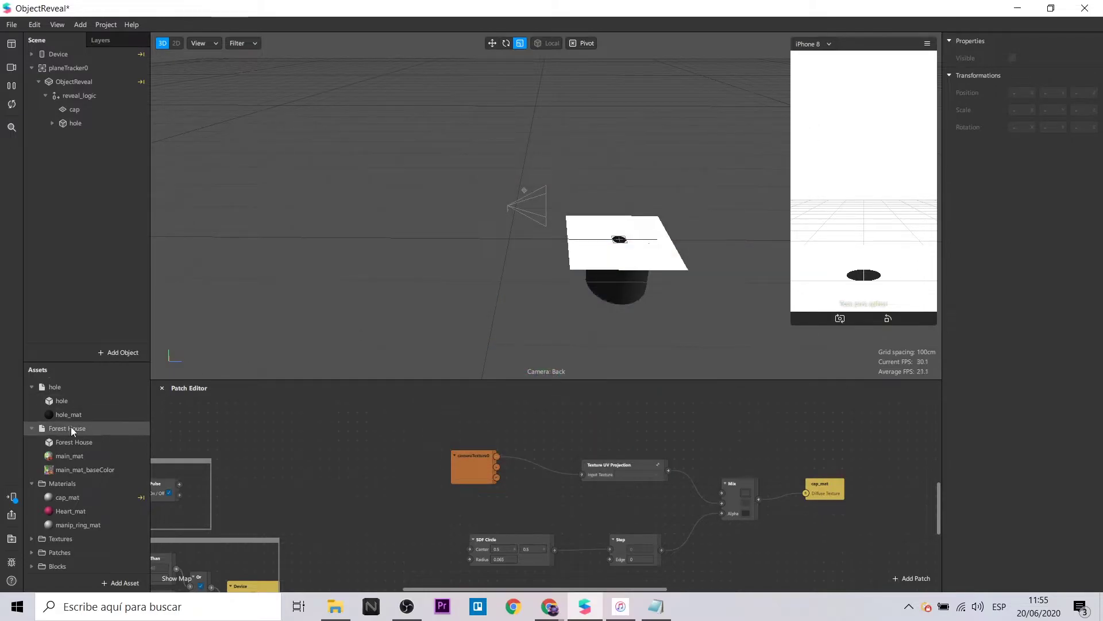
Place the Forest House model inside the hole object in the scene and shrink it to a scale of about 0.014, 0.016, 0.014
{"action": "left_click_drag", "start_coordinate": [63, 429], "coordinate": [84, 123]}
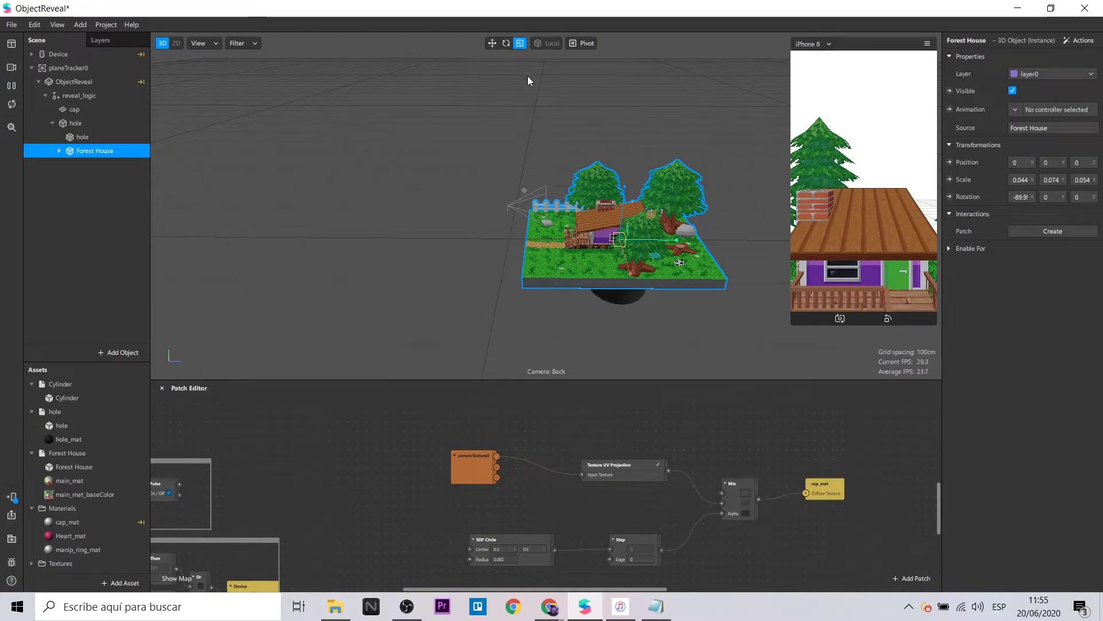
{"action": "left_click_drag", "start_coordinate": [652, 312], "coordinate": [643, 250]}
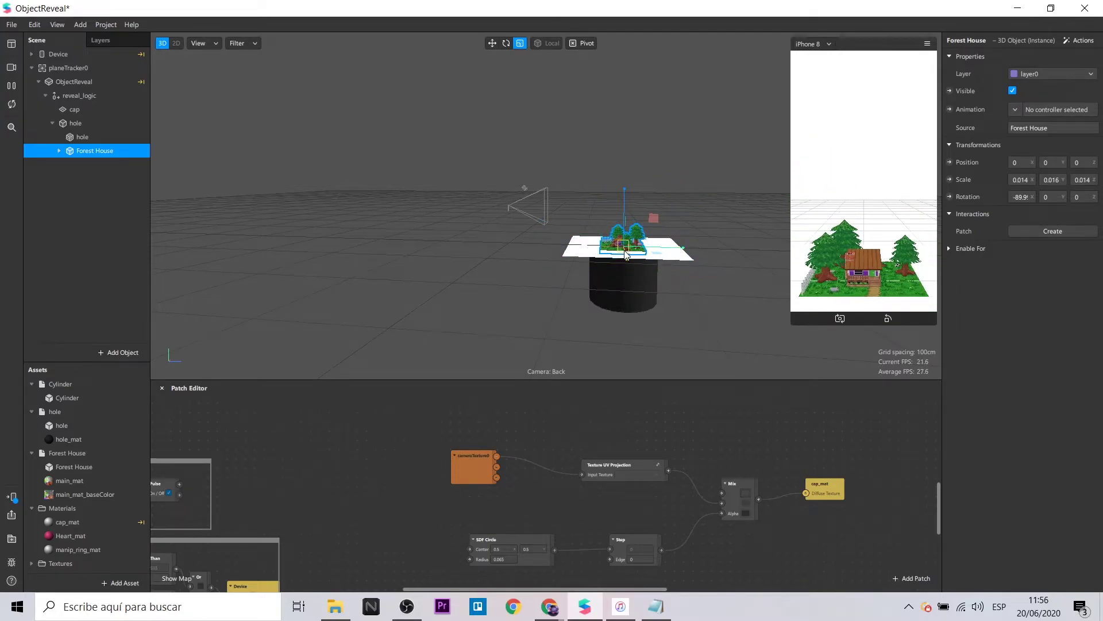
Lower the Forest House into the hole beneath the cap plane and fine-tune its scale
{"action": "left_click_drag", "start_coordinate": [625, 184], "coordinate": [627, 218]}
{"action": "left_click_drag", "start_coordinate": [552, 302], "coordinate": [632, 256]}
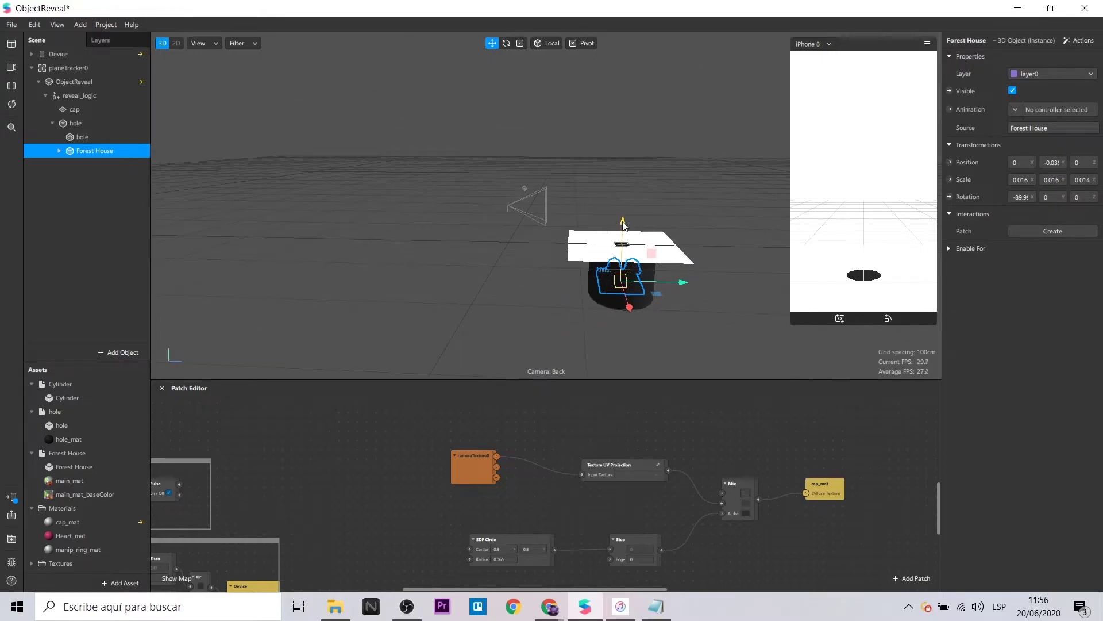
{"action": "key", "text": "r"}
{"action": "left_click_drag", "start_coordinate": [630, 298], "coordinate": [633, 302]}
{"action": "left_click_drag", "start_coordinate": [623, 218], "coordinate": [619, 212]}
{"action": "key", "text": "w"}
Enlarge the cap plane, scaling it to at least 23.57 along X and stretching it along its other side
{"action": "left_click_drag", "start_coordinate": [510, 104], "coordinate": [453, 310]}
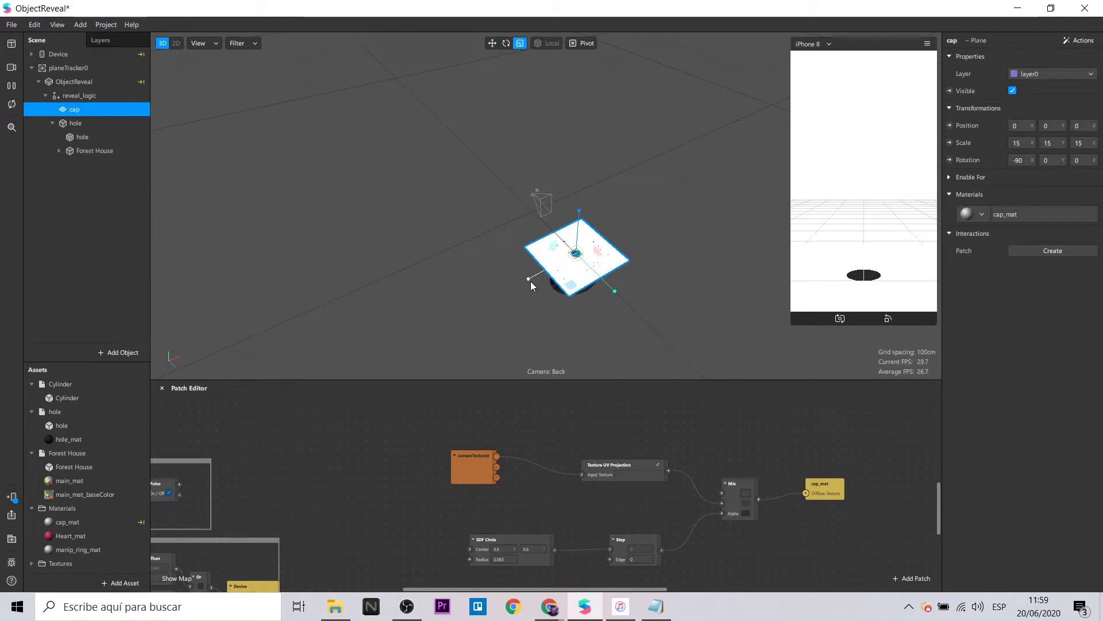
{"action": "left_click_drag", "start_coordinate": [514, 289], "coordinate": [501, 298]}
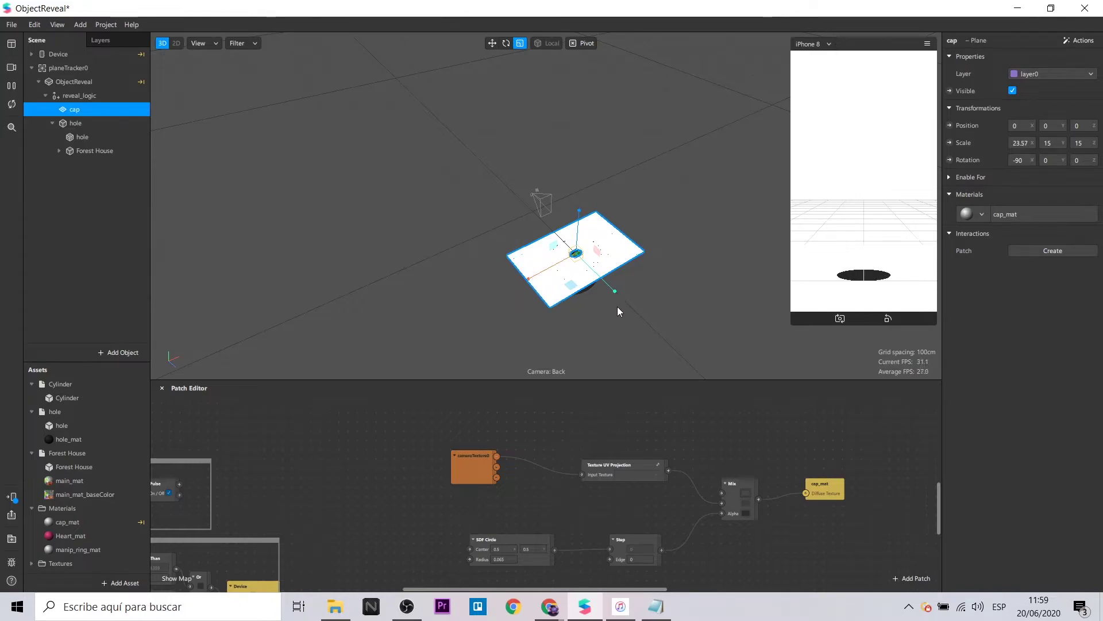
{"action": "left_click_drag", "start_coordinate": [615, 291], "coordinate": [627, 306]}
{"action": "left_click_drag", "start_coordinate": [536, 278], "coordinate": [525, 284]}
Scale the hole mesh beneath the cap plane to about 1.016, 0.841, 1.081
{"action": "left_click_drag", "start_coordinate": [601, 277], "coordinate": [553, 252]}
{"action": "left_click", "coordinate": [540, 252]}
{"action": "left_click_drag", "start_coordinate": [554, 185], "coordinate": [532, 235]}
{"action": "left_click_drag", "start_coordinate": [532, 235], "coordinate": [462, 238]}
{"action": "left_click_drag", "start_coordinate": [462, 238], "coordinate": [548, 242]}
{"action": "left_click_drag", "start_coordinate": [546, 270], "coordinate": [554, 322]}
{"action": "left_click_drag", "start_coordinate": [516, 231], "coordinate": [462, 253]}
{"action": "left_click_drag", "start_coordinate": [480, 198], "coordinate": [481, 194]}
Delete the Screen Pinch chain with its ObjectReveal scale patch and move the Screen Rotate chain closer to the Screen Pan chain
{"action": "left_click_drag", "start_coordinate": [543, 588], "coordinate": [522, 564]}
{"action": "scroll", "coordinate": [573, 523], "scroll_direction": "up", "scroll_amount": 6}
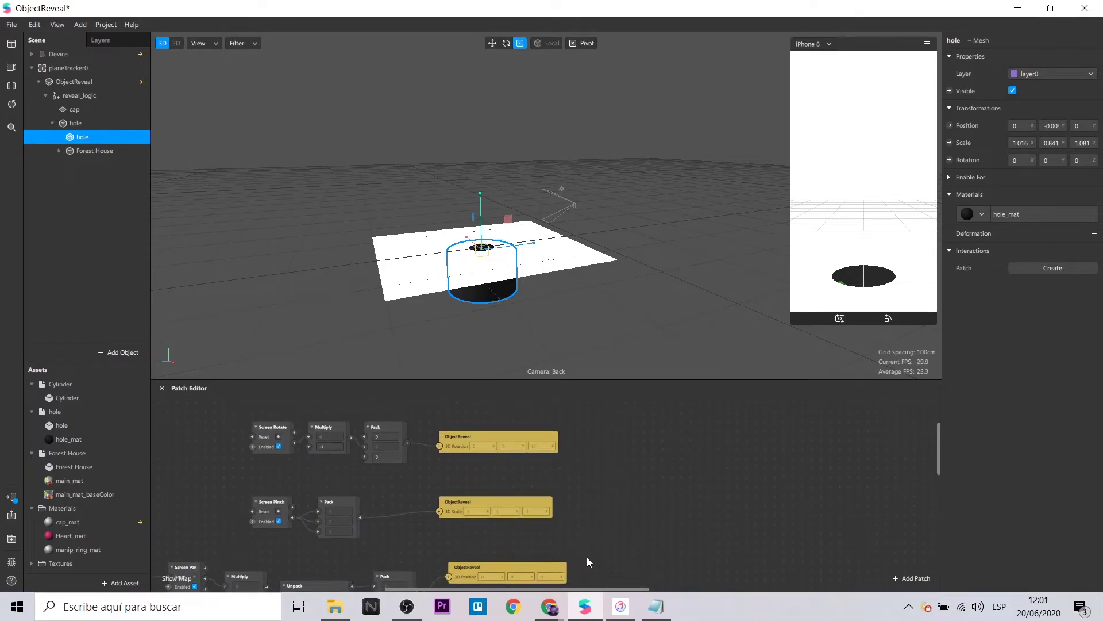
{"action": "scroll", "coordinate": [588, 557], "scroll_direction": "down", "scroll_amount": 2}
{"action": "left_click_drag", "start_coordinate": [212, 440], "coordinate": [571, 502]}
{"action": "key", "text": "Delete"}
{"action": "double_click", "coordinate": [633, 457]}
{"action": "left_click_drag", "start_coordinate": [673, 196], "coordinate": [571, 301]}
{"action": "scroll", "coordinate": [443, 468], "scroll_direction": "up", "scroll_amount": 2}
{"action": "left_click_drag", "start_coordinate": [230, 417], "coordinate": [529, 511]}
{"action": "left_click", "coordinate": [574, 463]}
Widen the hole mesh by scaling it to about 1.137 along its Z axis
{"action": "left_click_drag", "start_coordinate": [609, 357], "coordinate": [356, 184]}
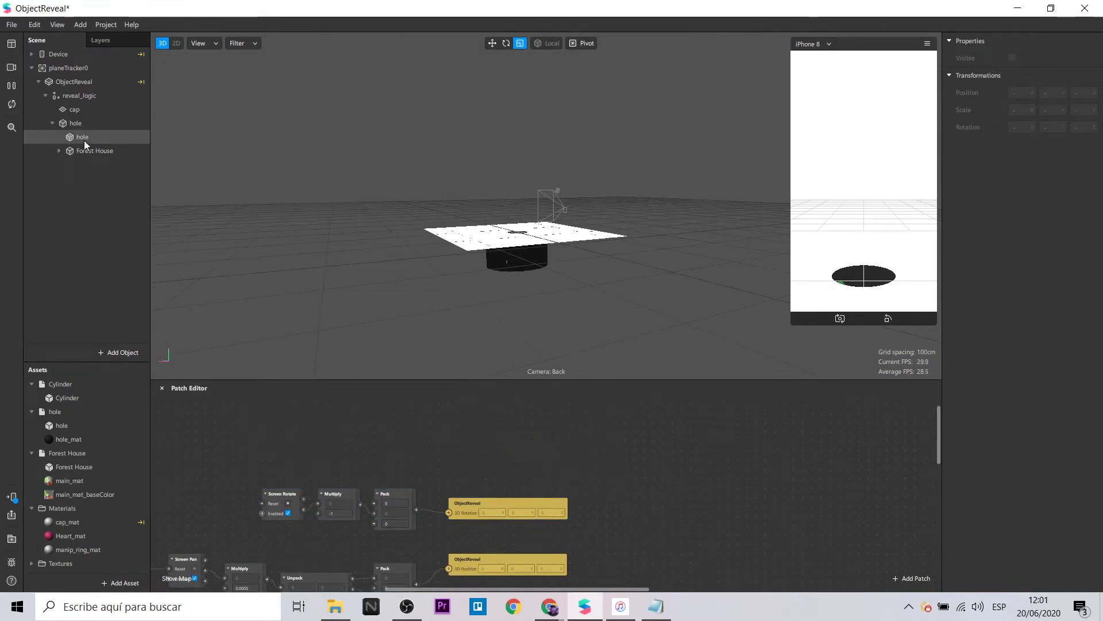
{"action": "left_click", "coordinate": [84, 139]}
{"action": "left_click_drag", "start_coordinate": [549, 233], "coordinate": [195, 333]}
Open the options for sending the effect to the connected device
{"action": "left_click", "coordinate": [11, 497]}
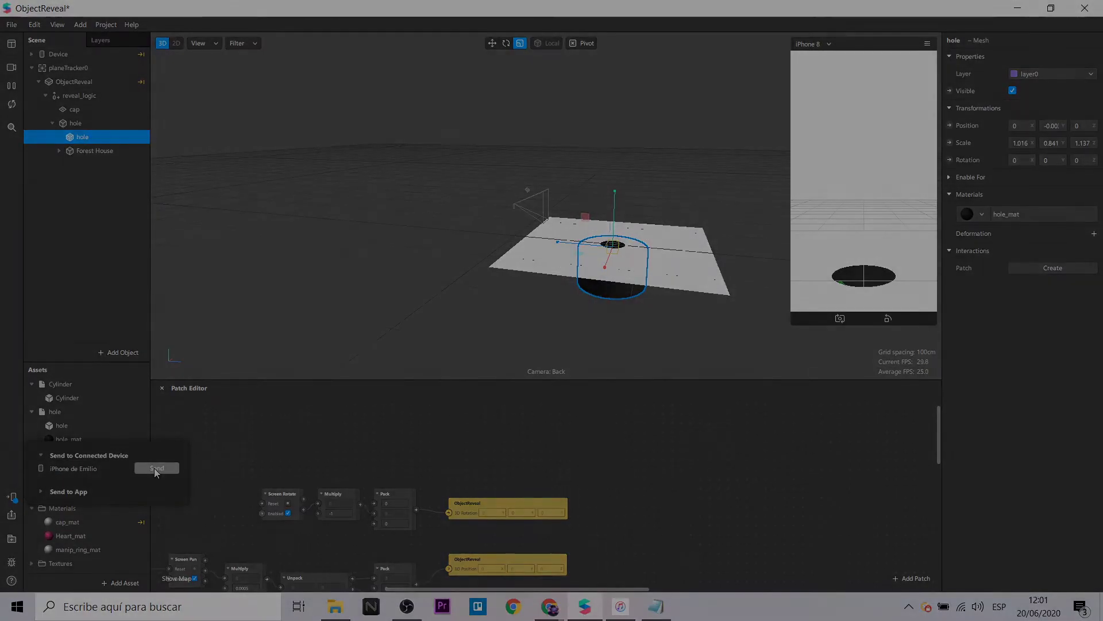